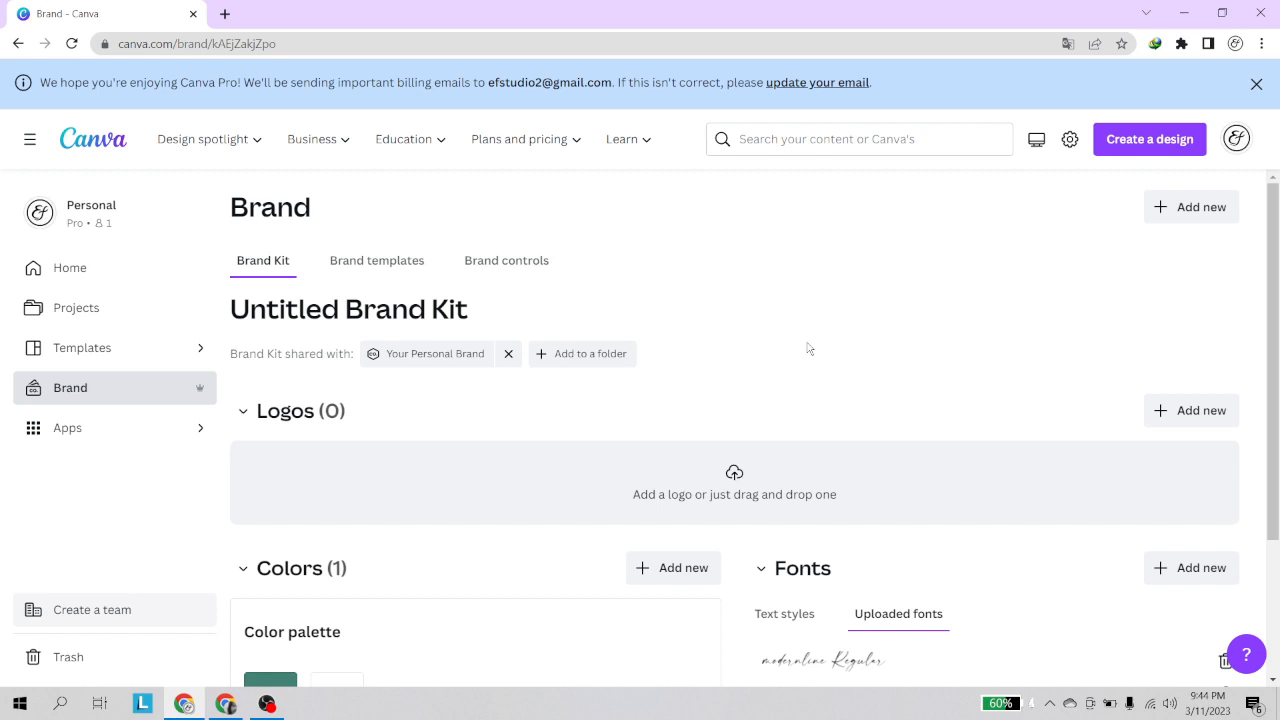
Step: Upload the font file DestineRegular.otf to the Brand Kit's fonts and confirm the right to use it
scroll(809, 348, "down", 2)
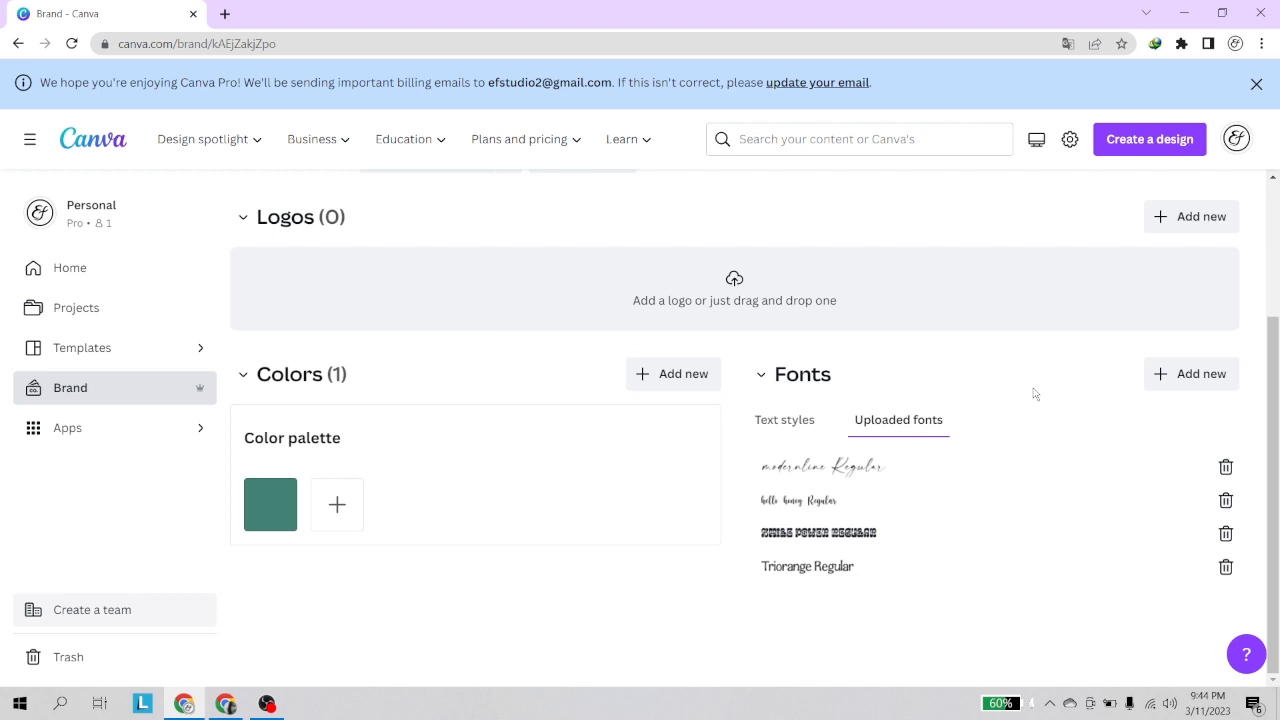
left_click(1188, 389)
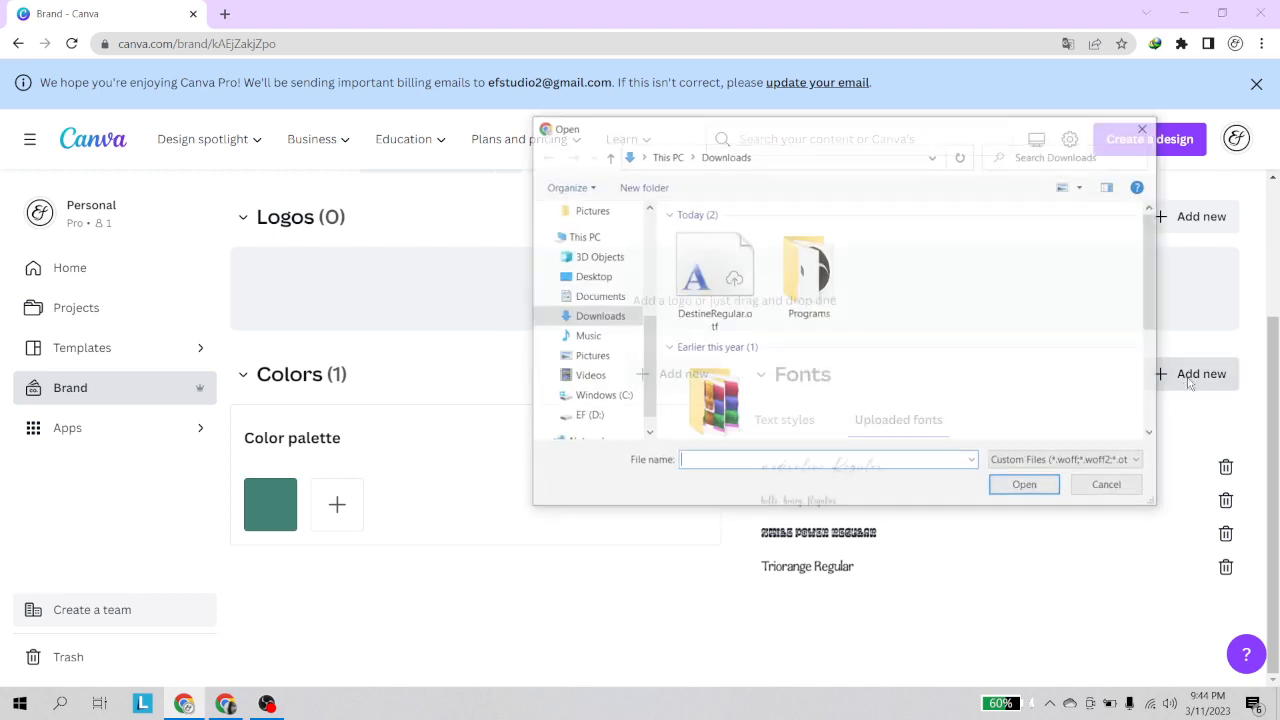
left_click(713, 272)
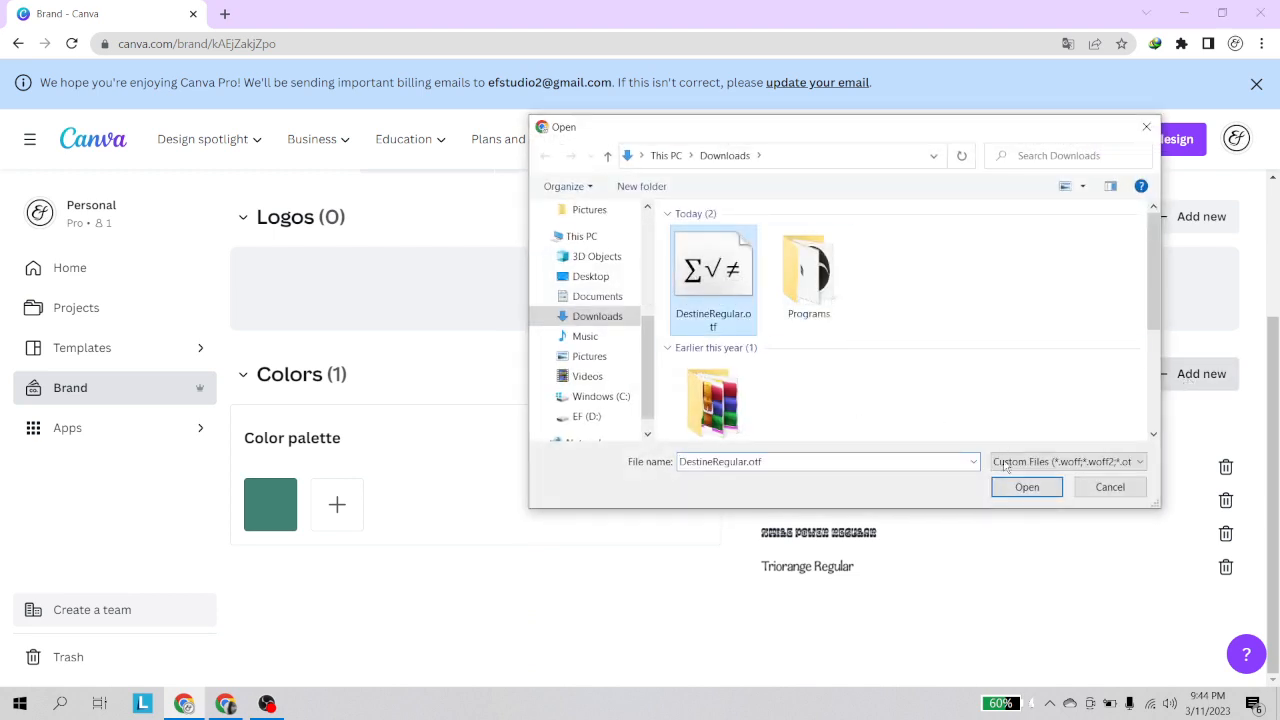
left_click(1027, 487)
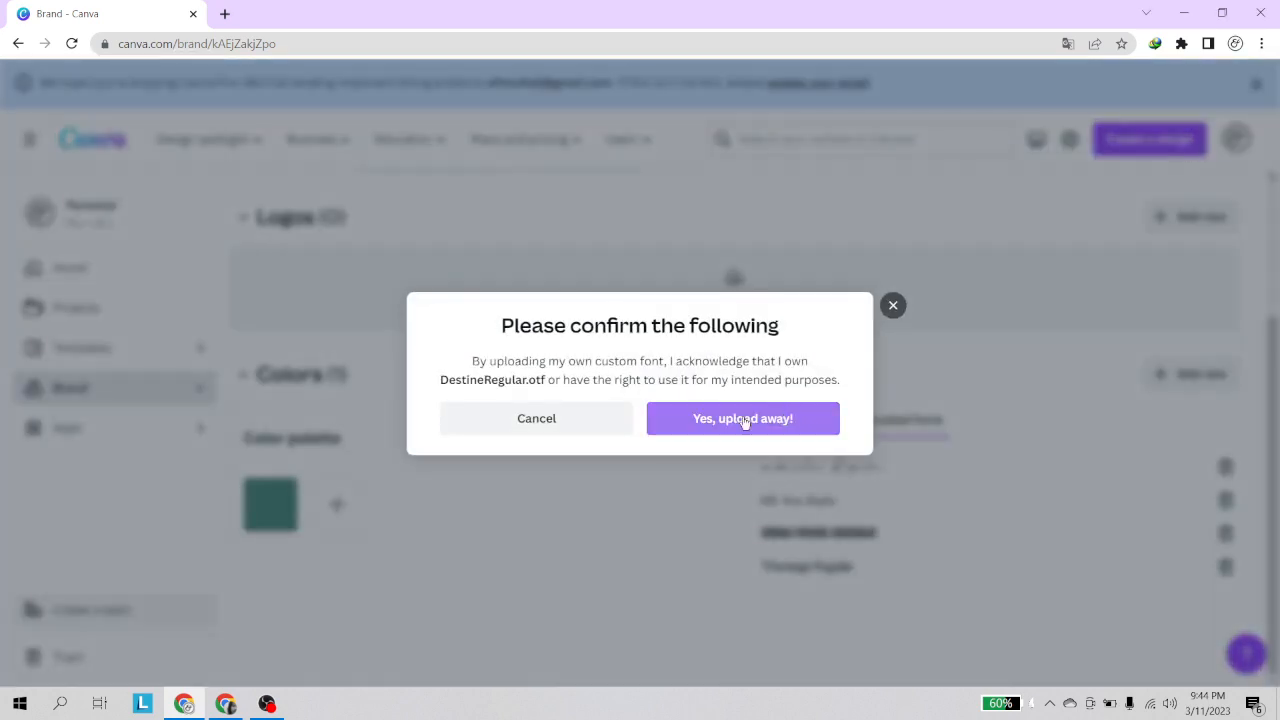
left_click(745, 423)
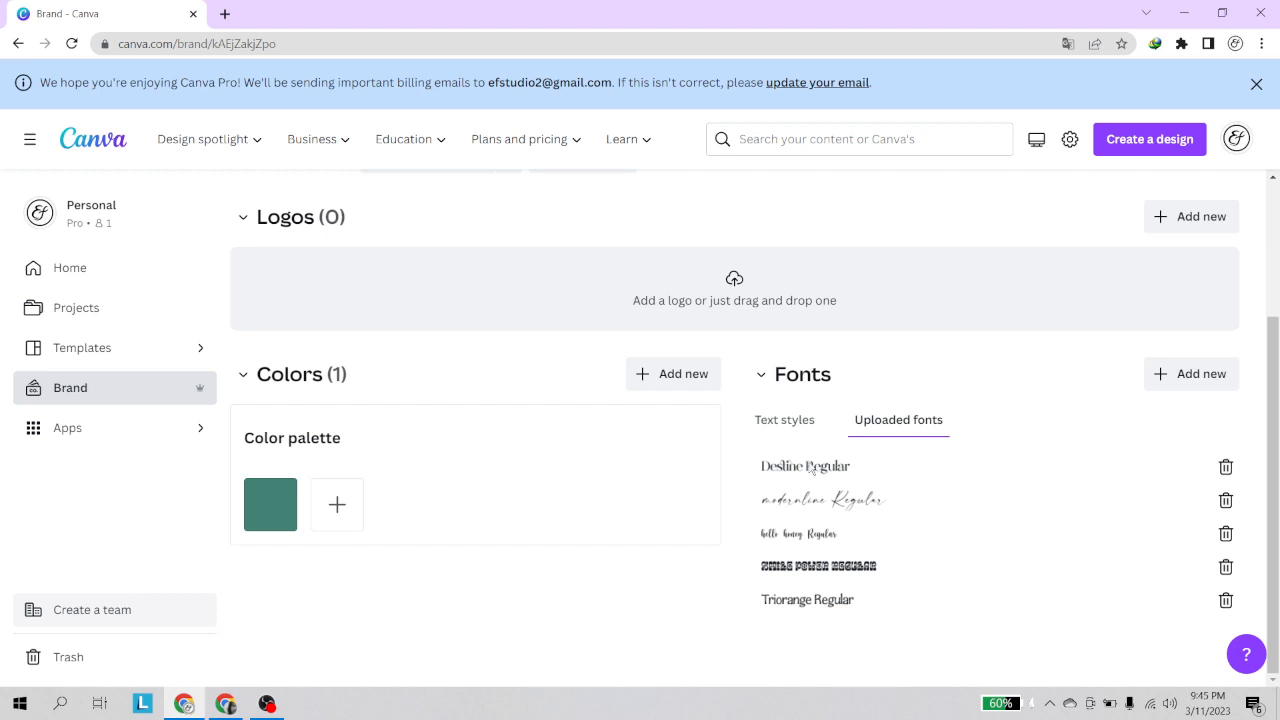
Step: Create a new blank design with a custom size of 1000 × 1000 px
left_click(92, 312)
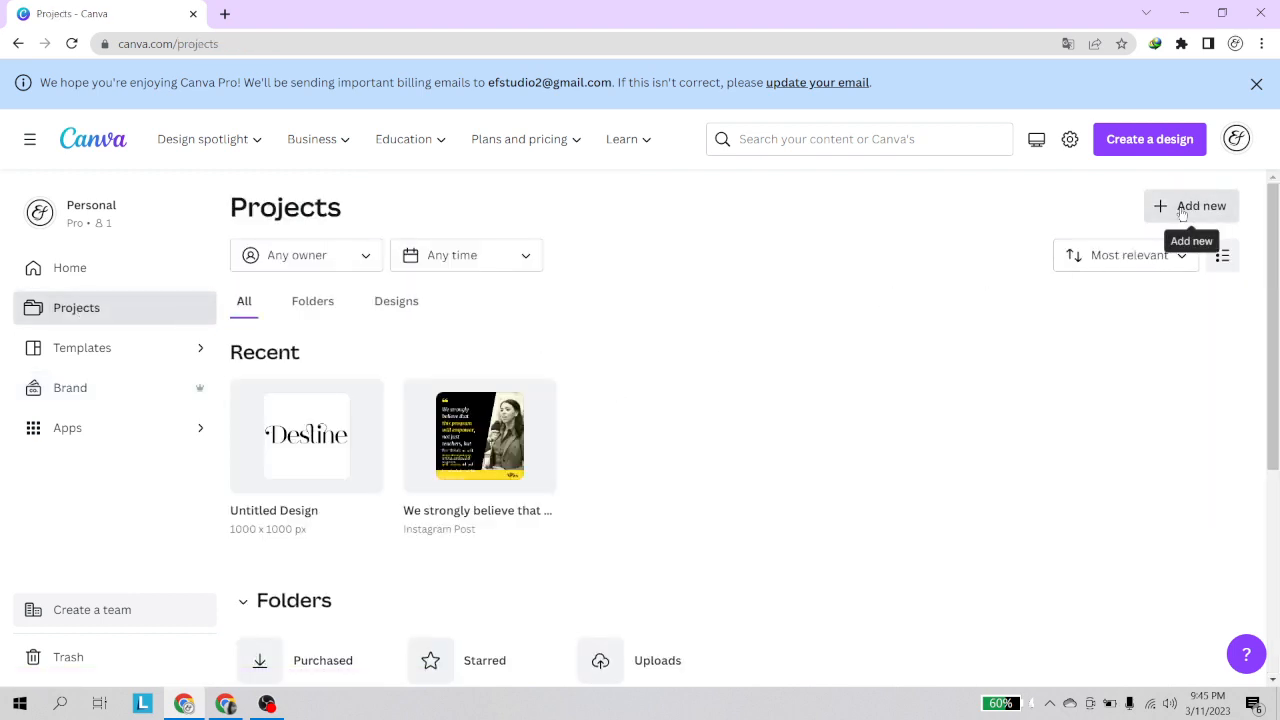
left_click(1142, 145)
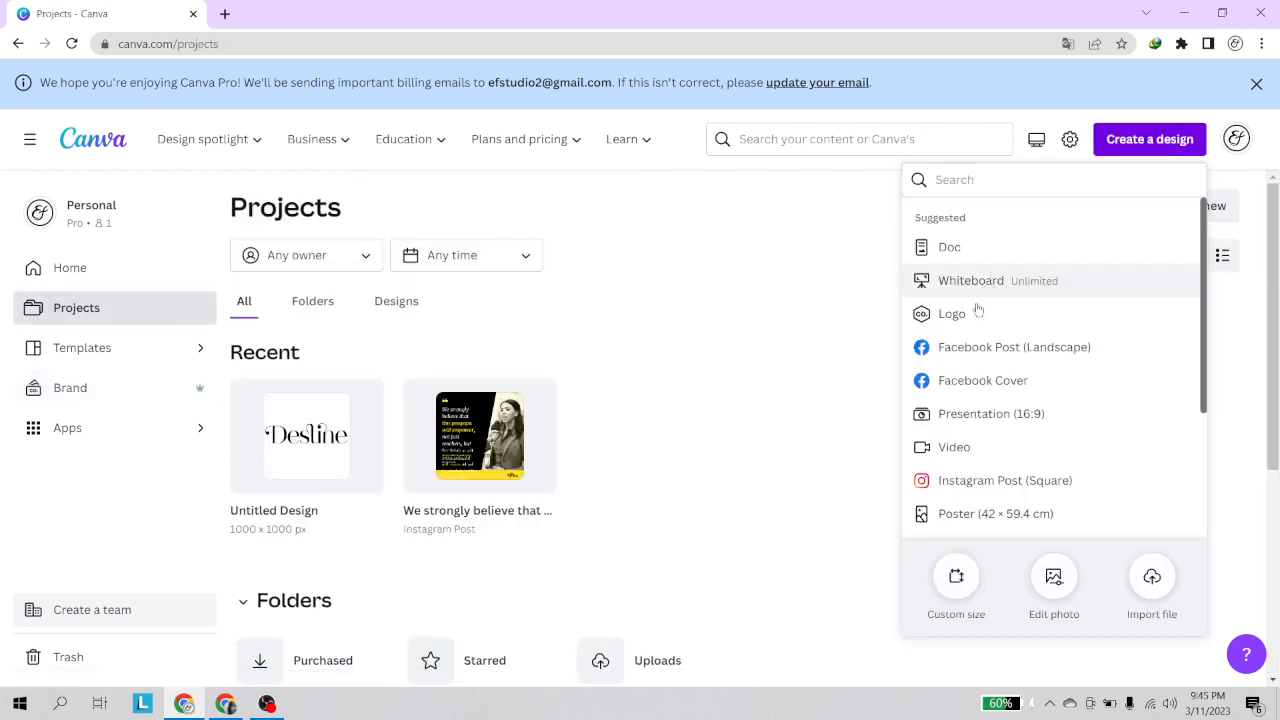
left_click(956, 578)
left_click(1038, 308)
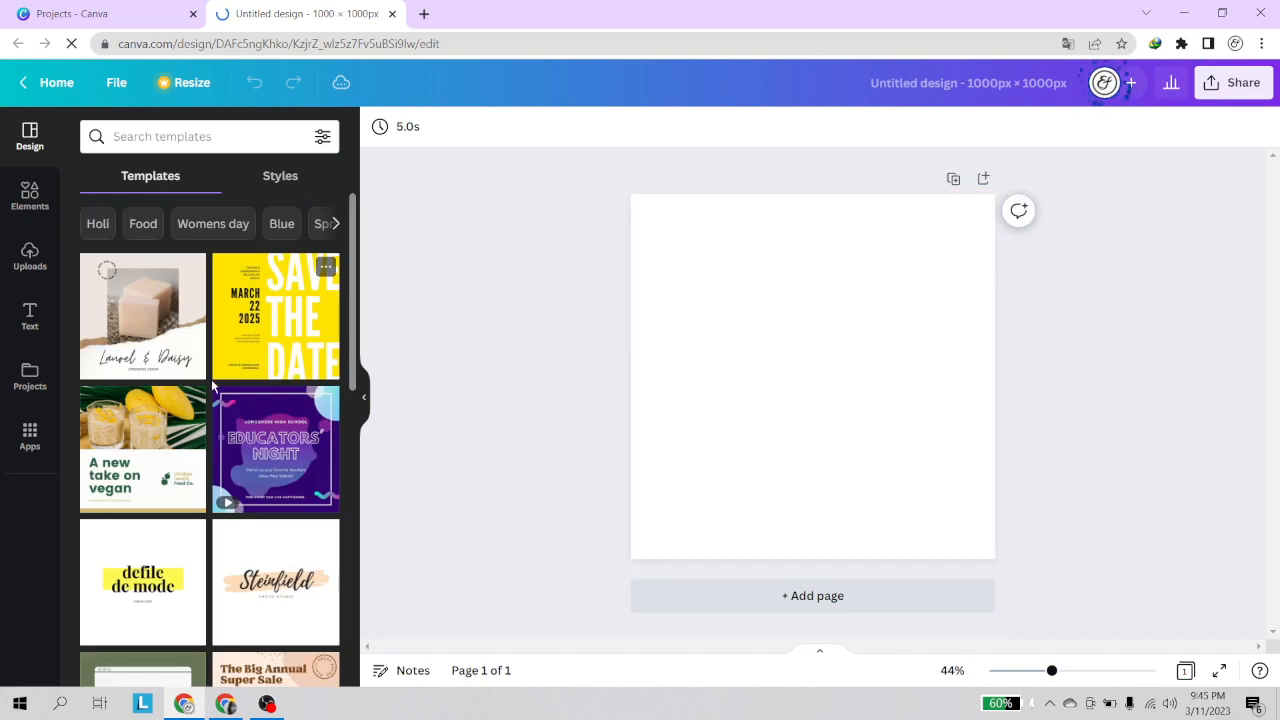
Step: Add a text box reading "Destine" and enlarge it to a font size of about 194, nearly spanning the page
left_click(29, 318)
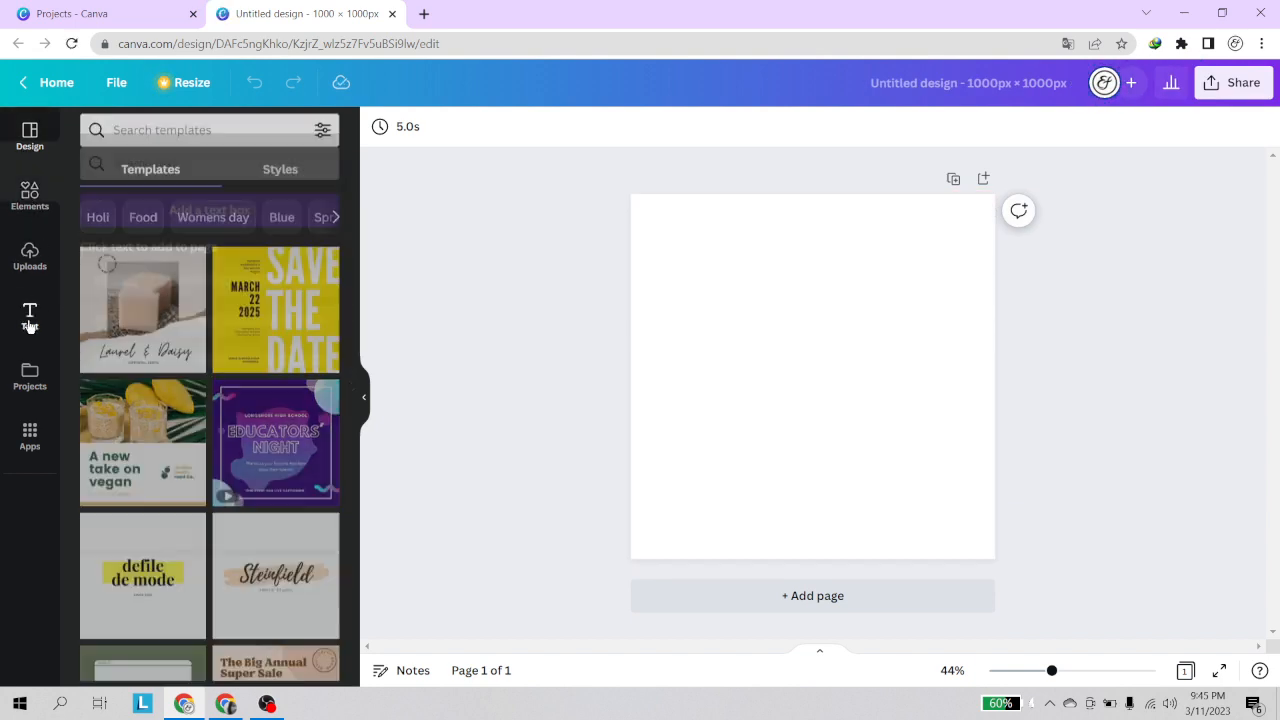
left_click(199, 185)
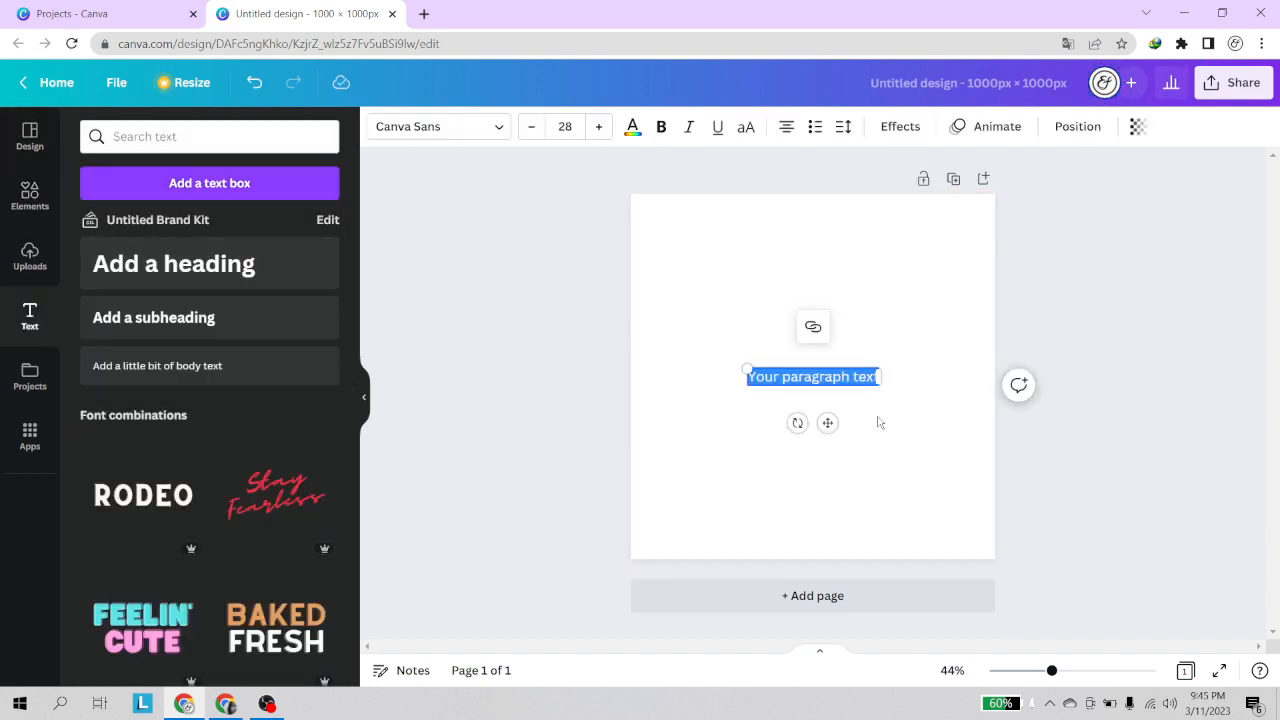
key("BackSpace")
type("De")
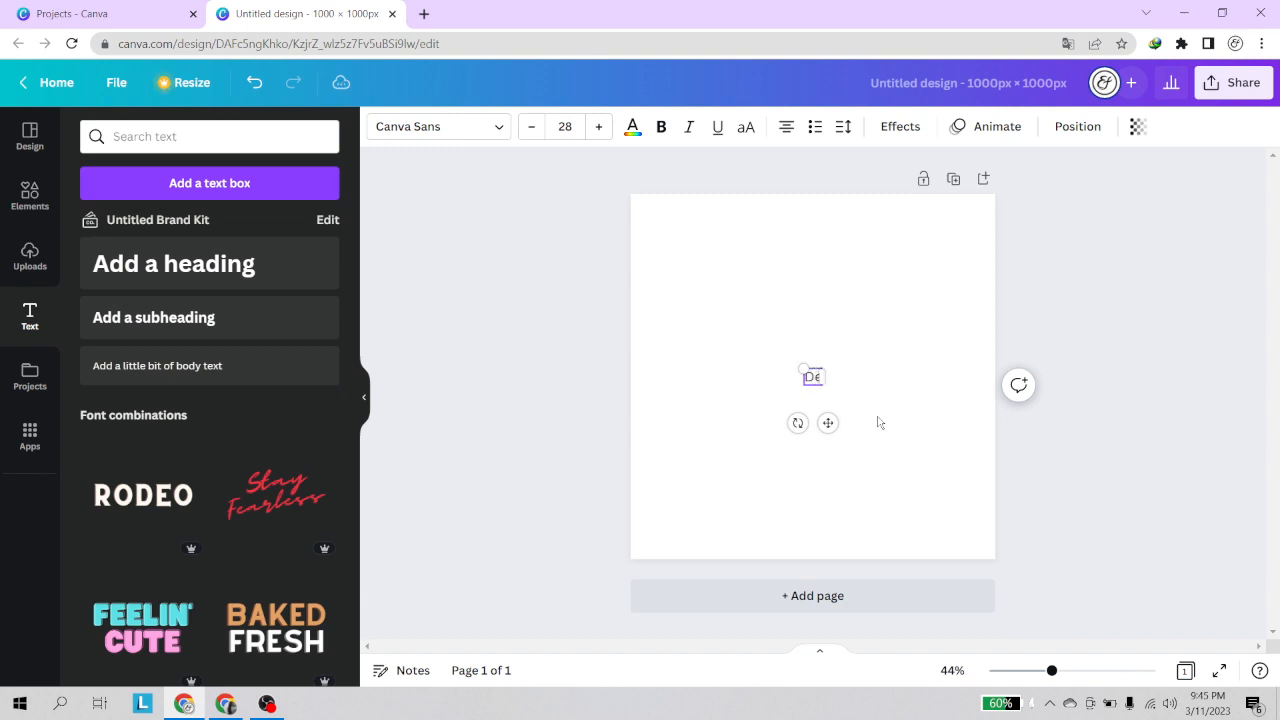
type("stine")
left_click_drag(789, 369, 632, 318)
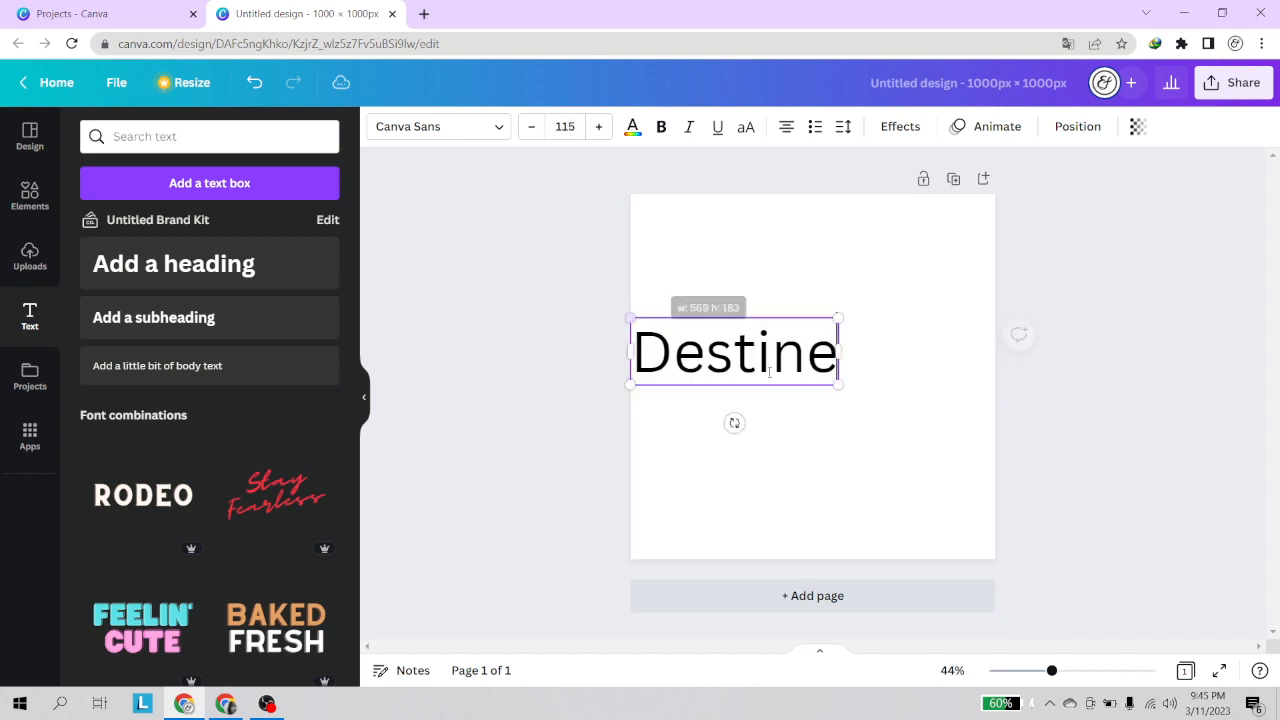
left_click_drag(838, 384, 978, 432)
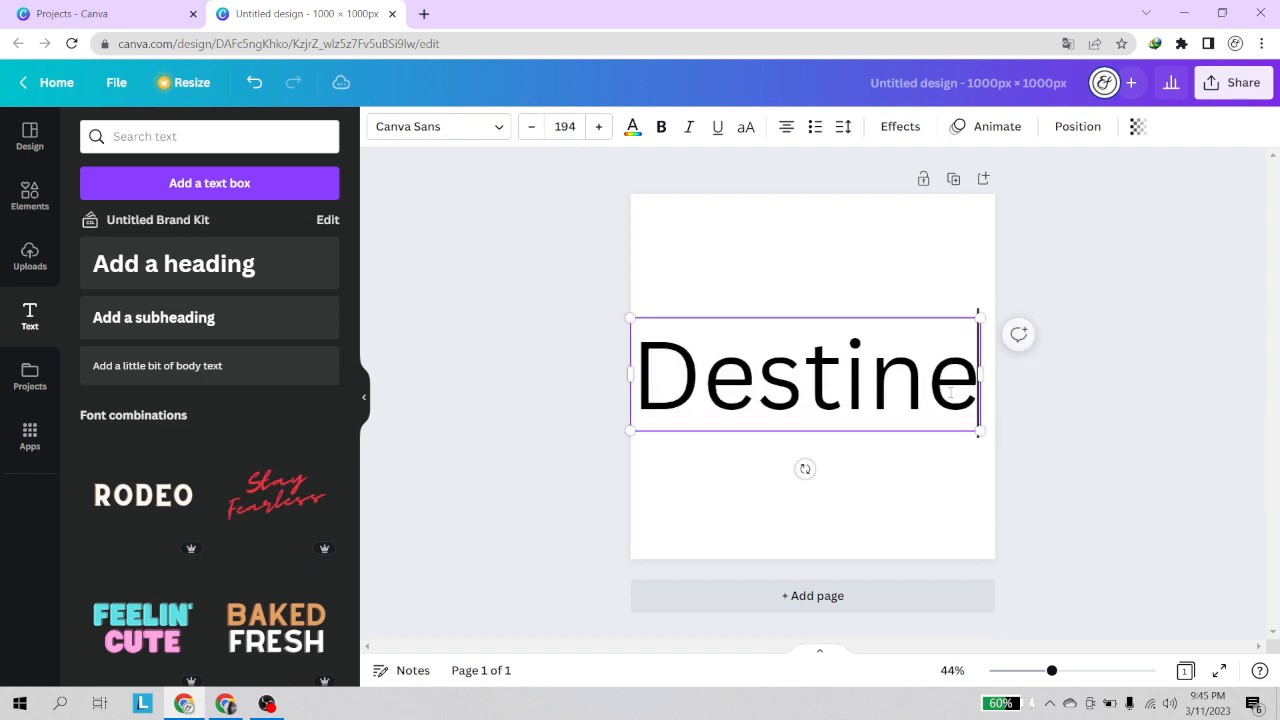
Step: Find the uploaded Destine Regular font by searching for "destin" and apply it to the whole word
left_click_drag(962, 376, 617, 360)
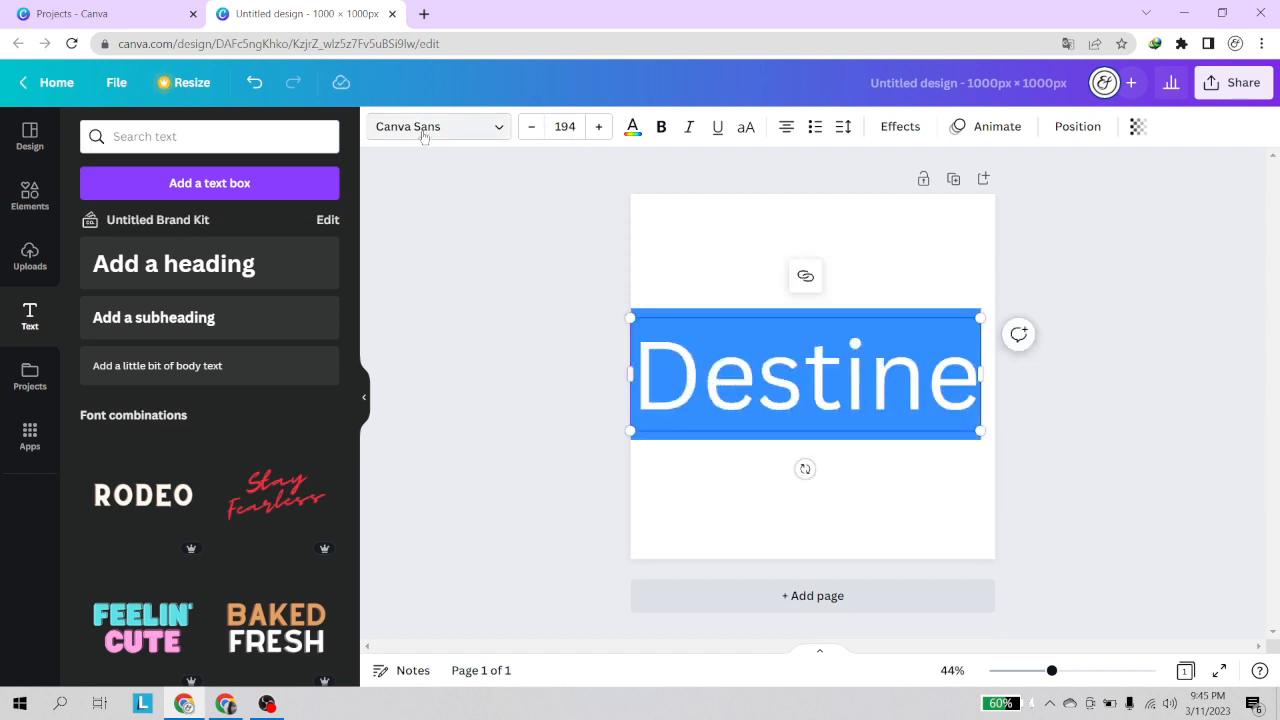
left_click(428, 128)
left_click(242, 137)
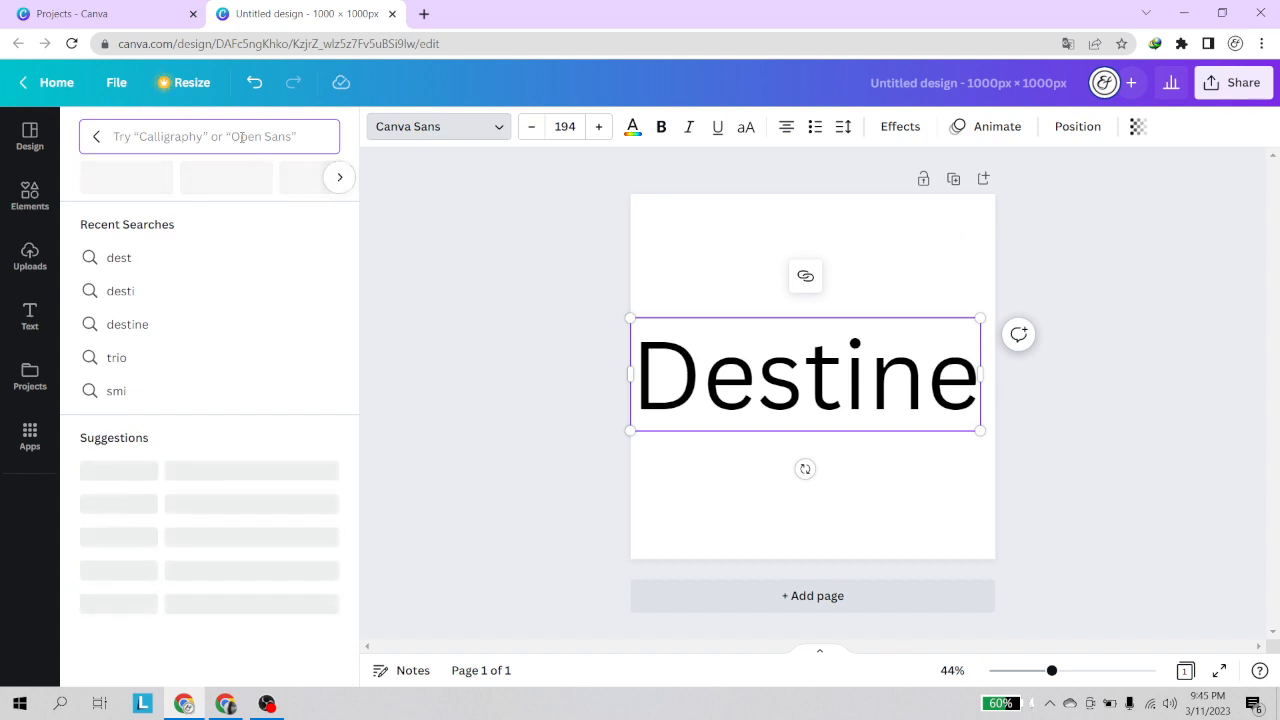
type("desti")
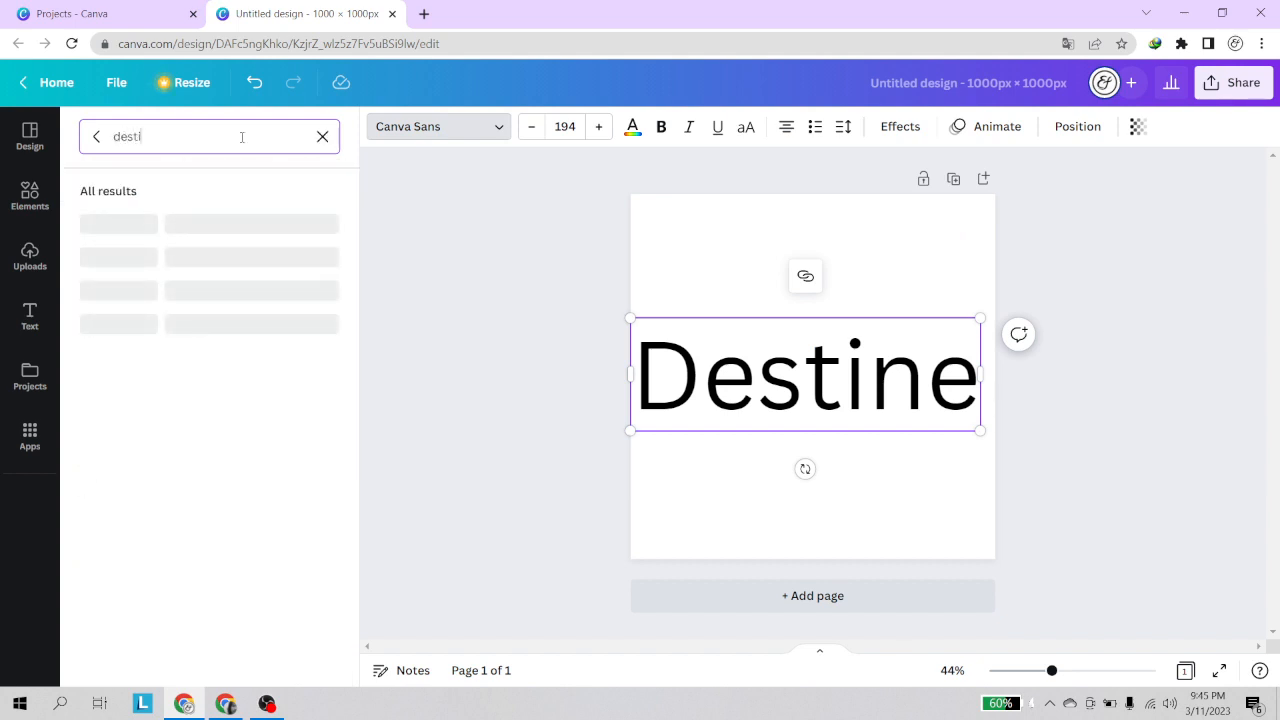
type("n")
left_click(170, 236)
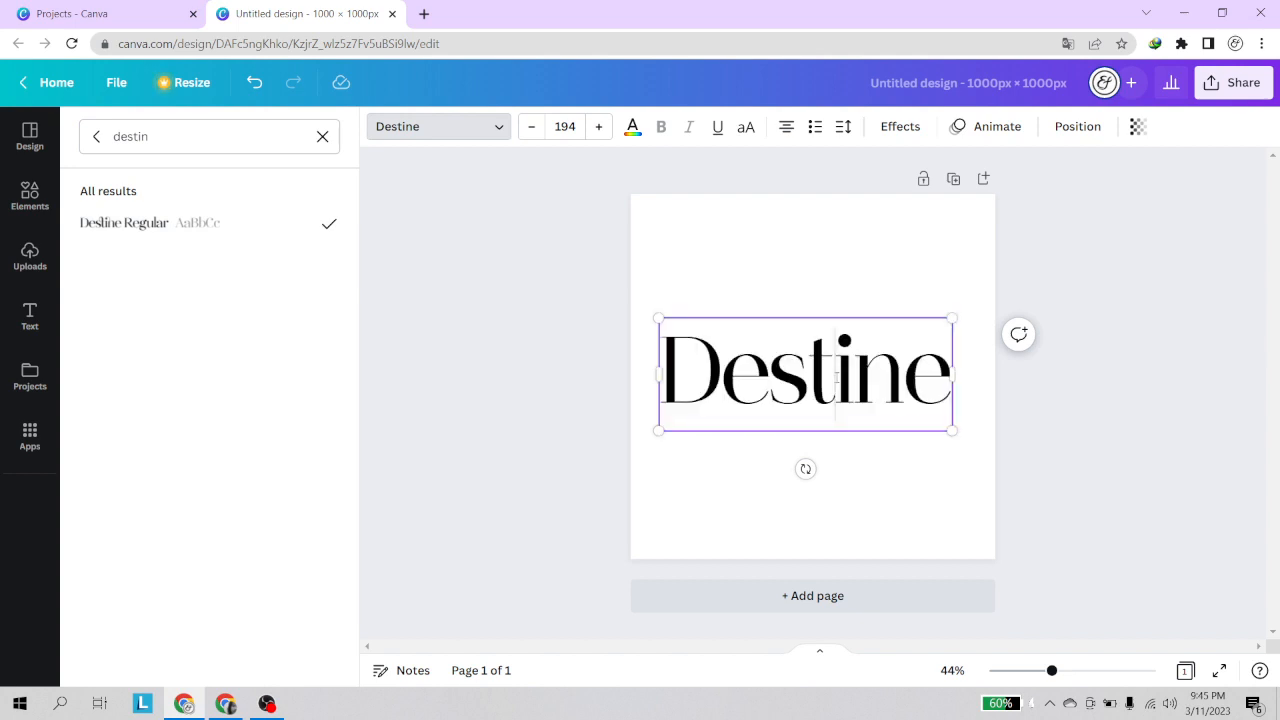
left_click_drag(835, 375, 770, 378)
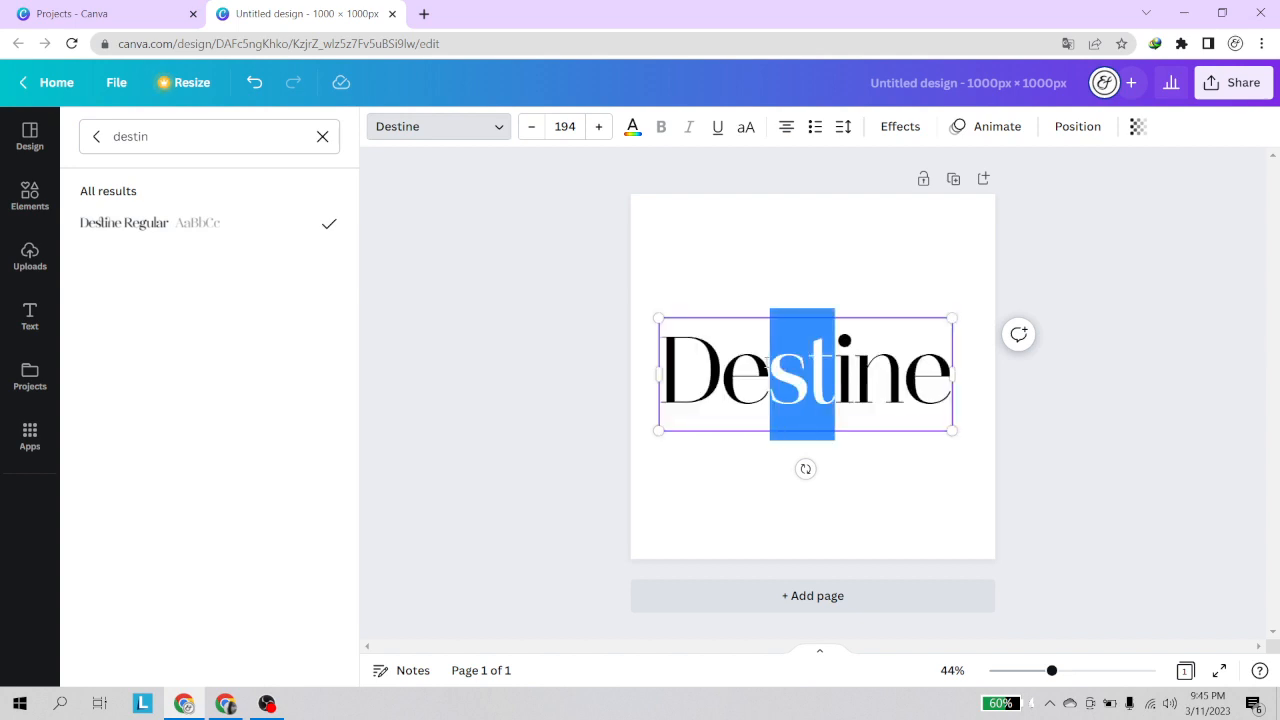
left_click_drag(903, 378, 826, 376)
left_click(826, 376)
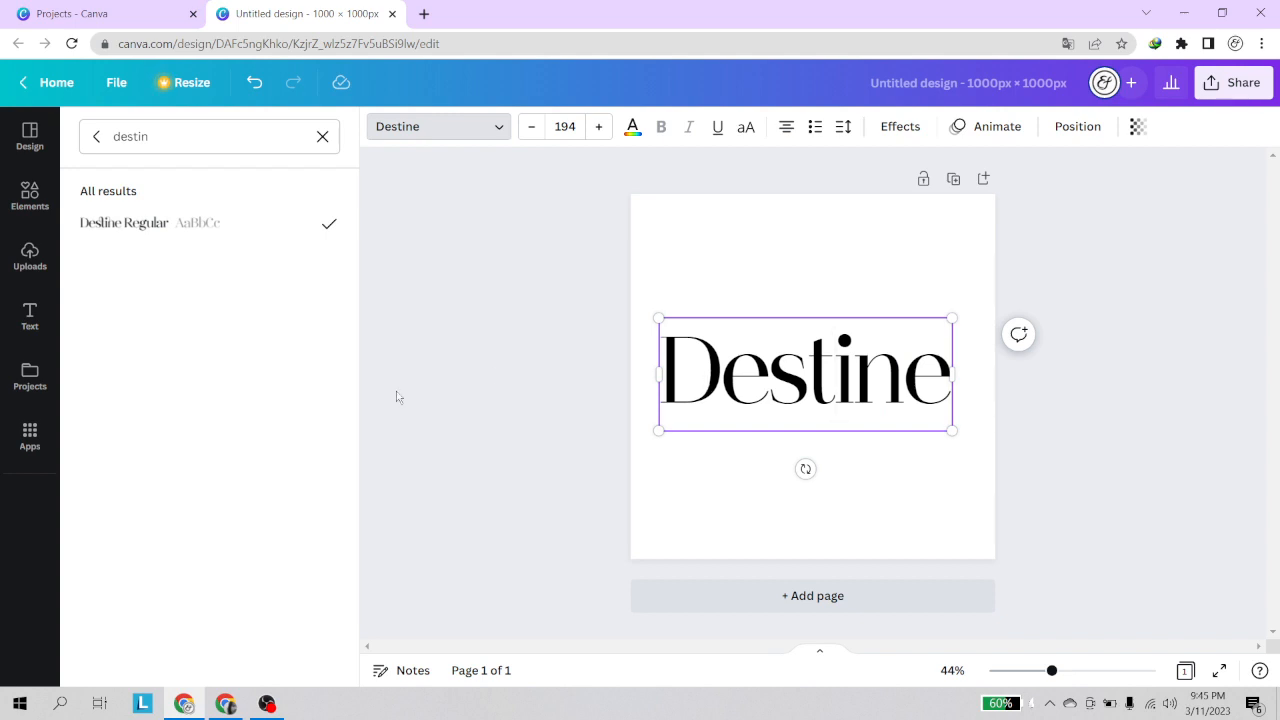
Step: Find and open the Windows Character Map app
left_click(60, 703)
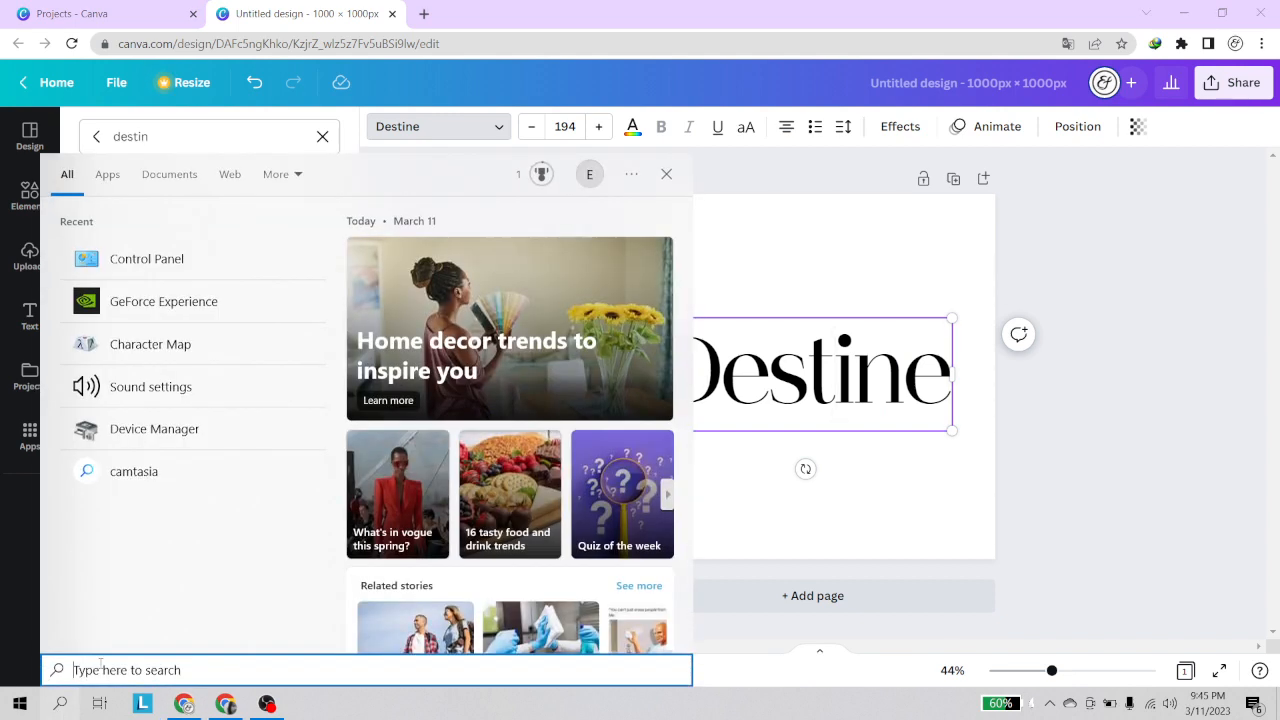
type("ch")
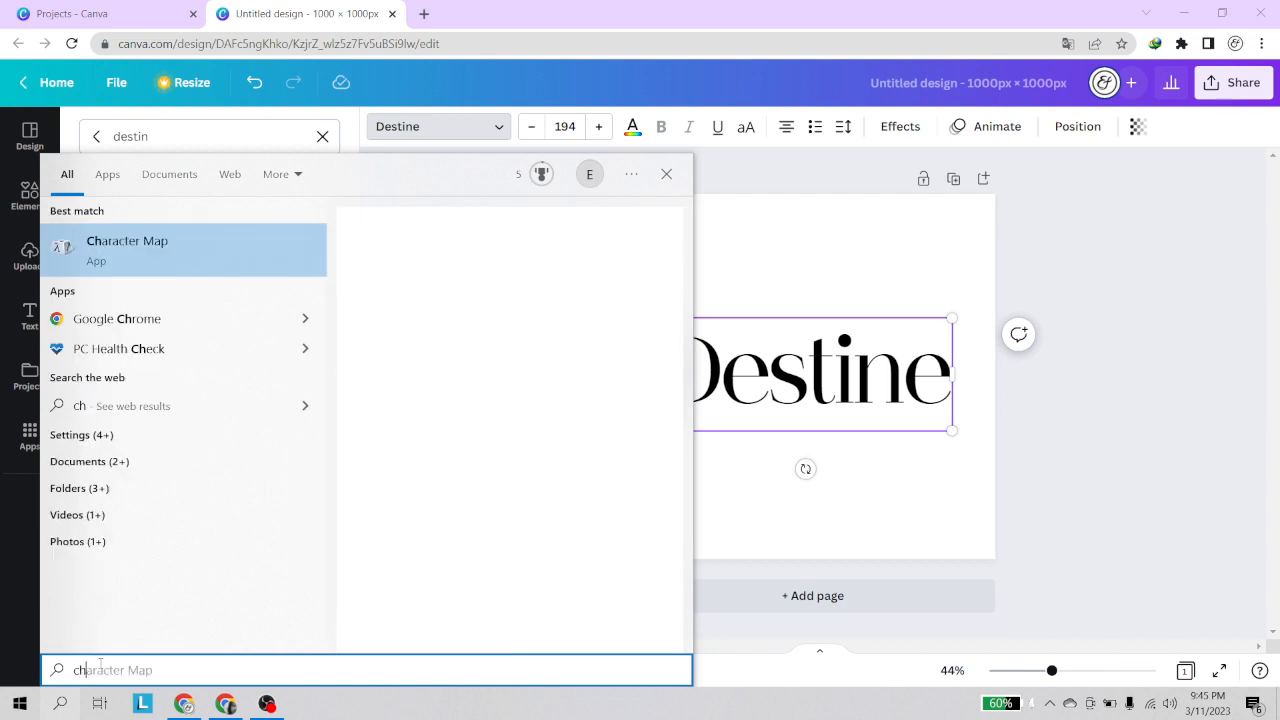
type("arac")
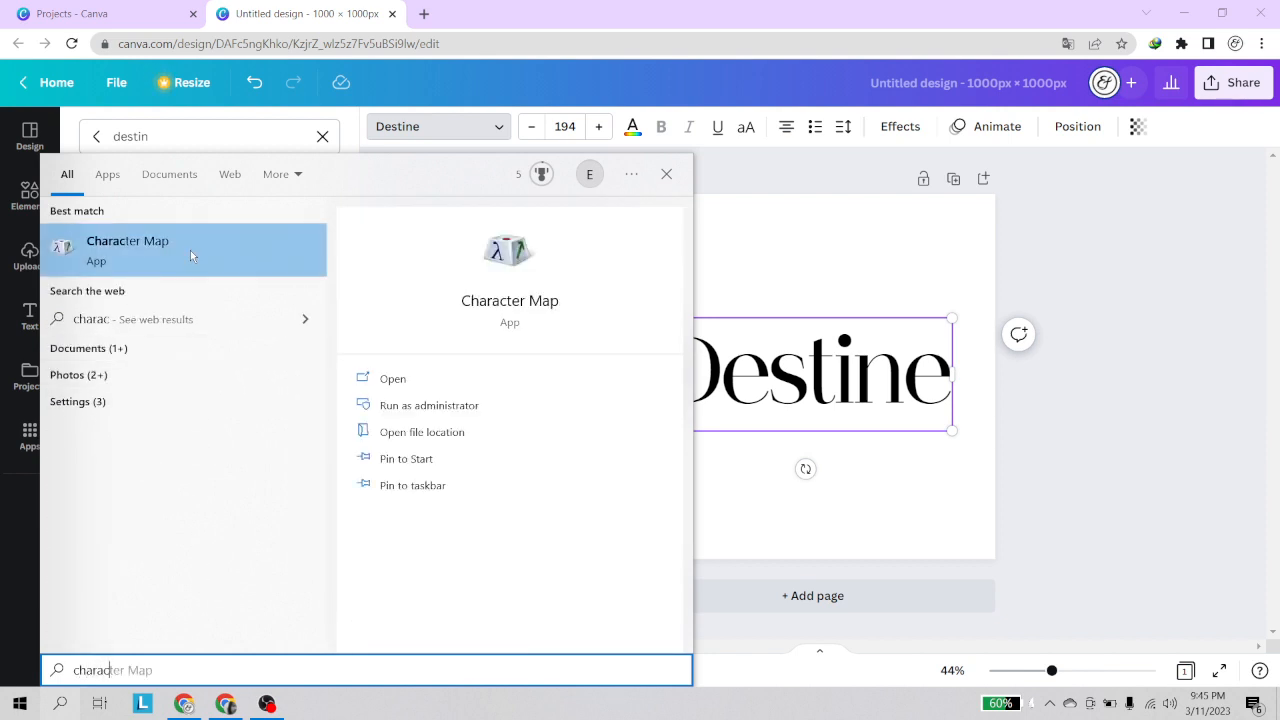
left_click(190, 250)
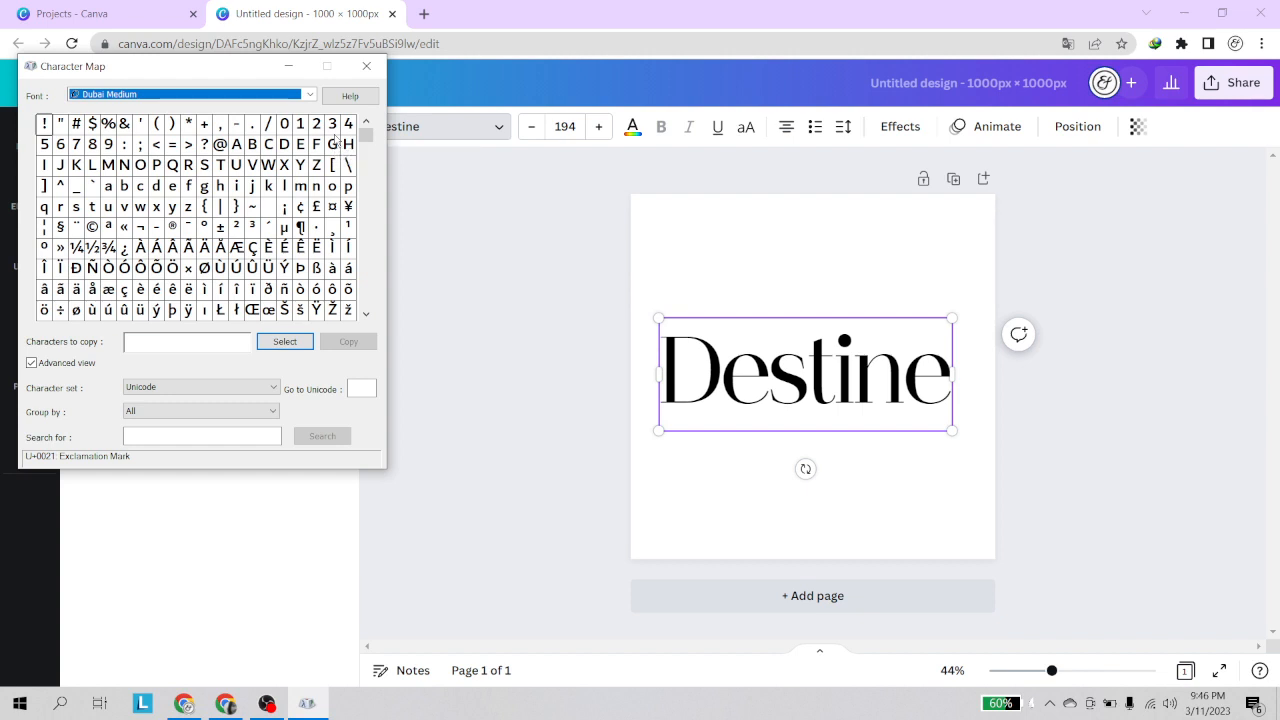
Step: Set the Character Map font to Destine
left_click(310, 96)
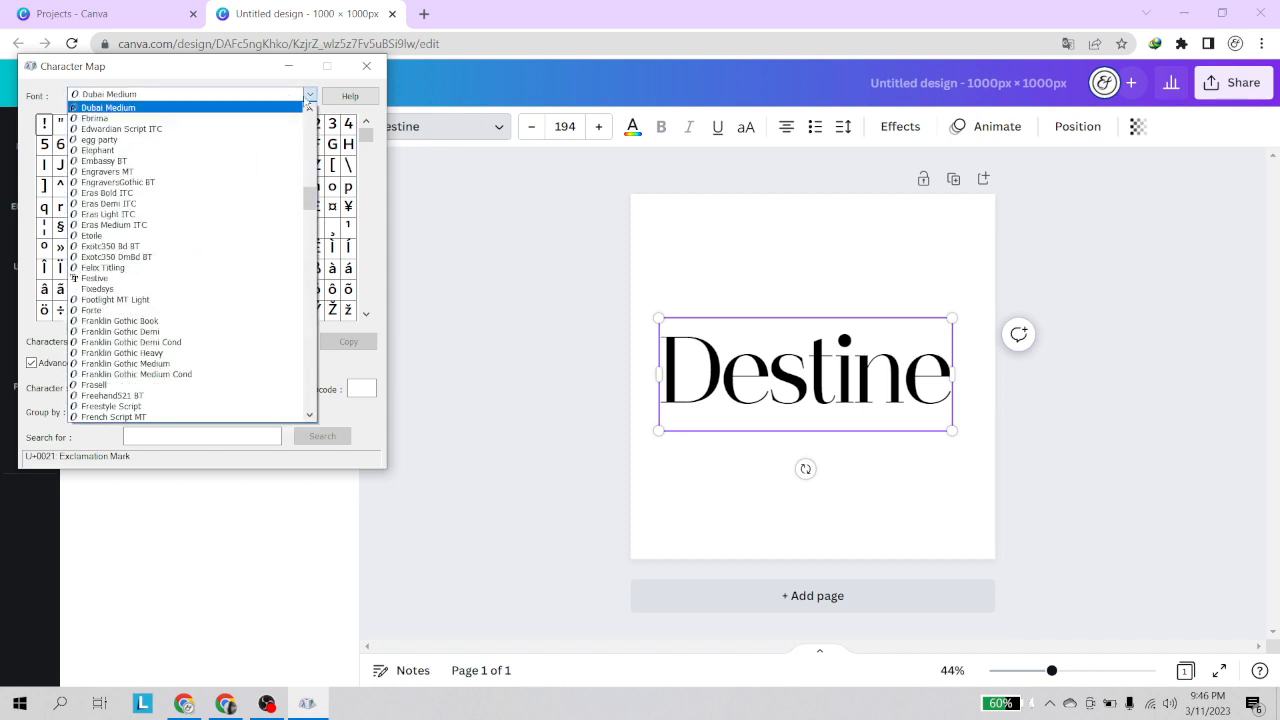
scroll(104, 125, "up", 2)
left_click(104, 125)
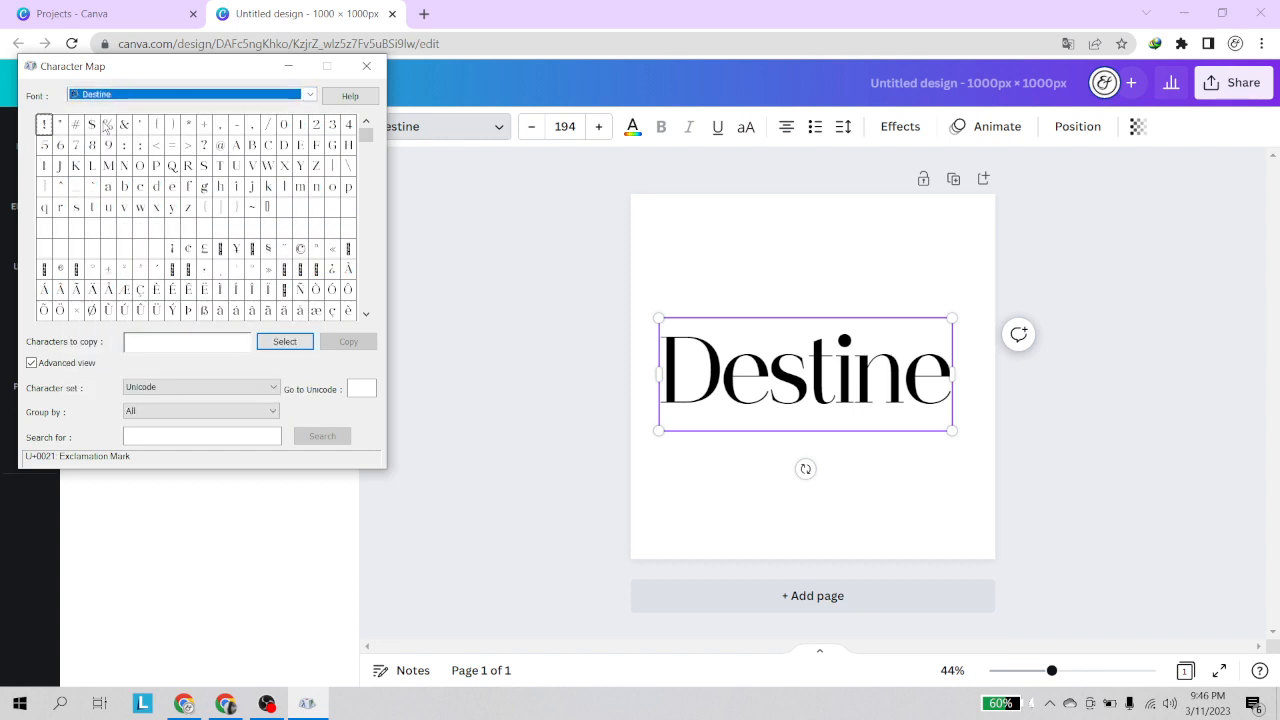
left_click(309, 94)
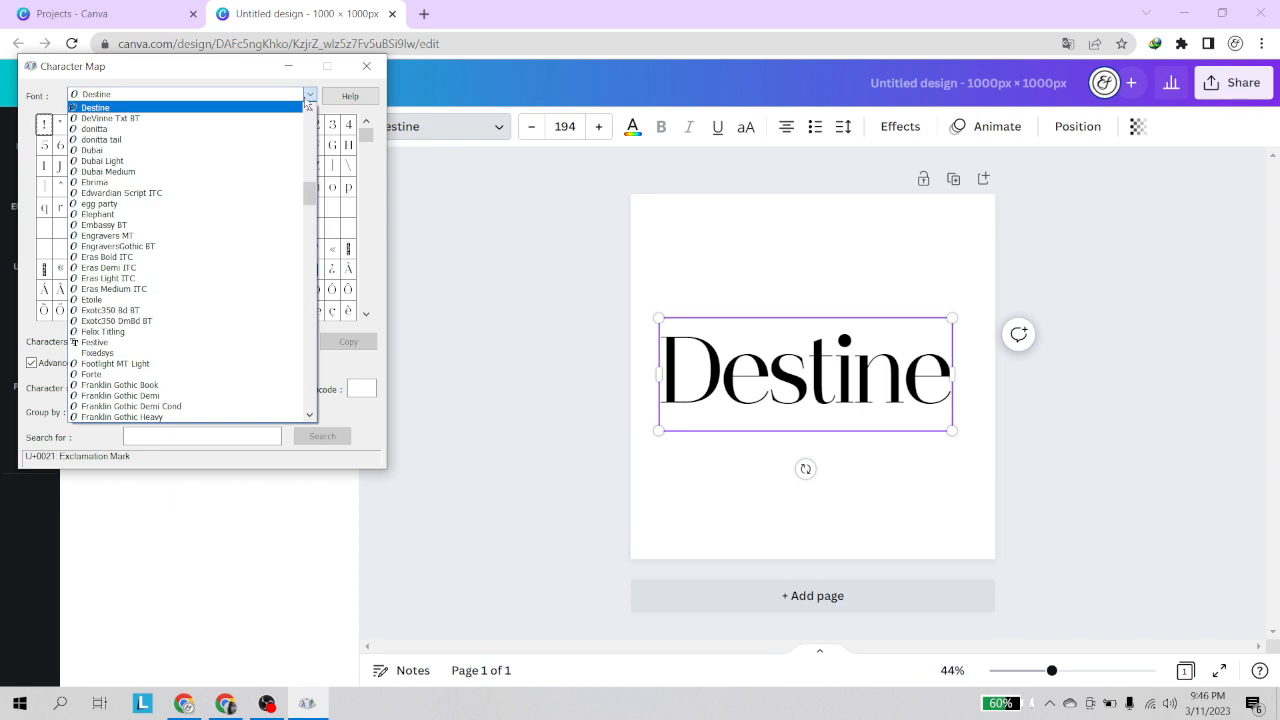
left_click(215, 111)
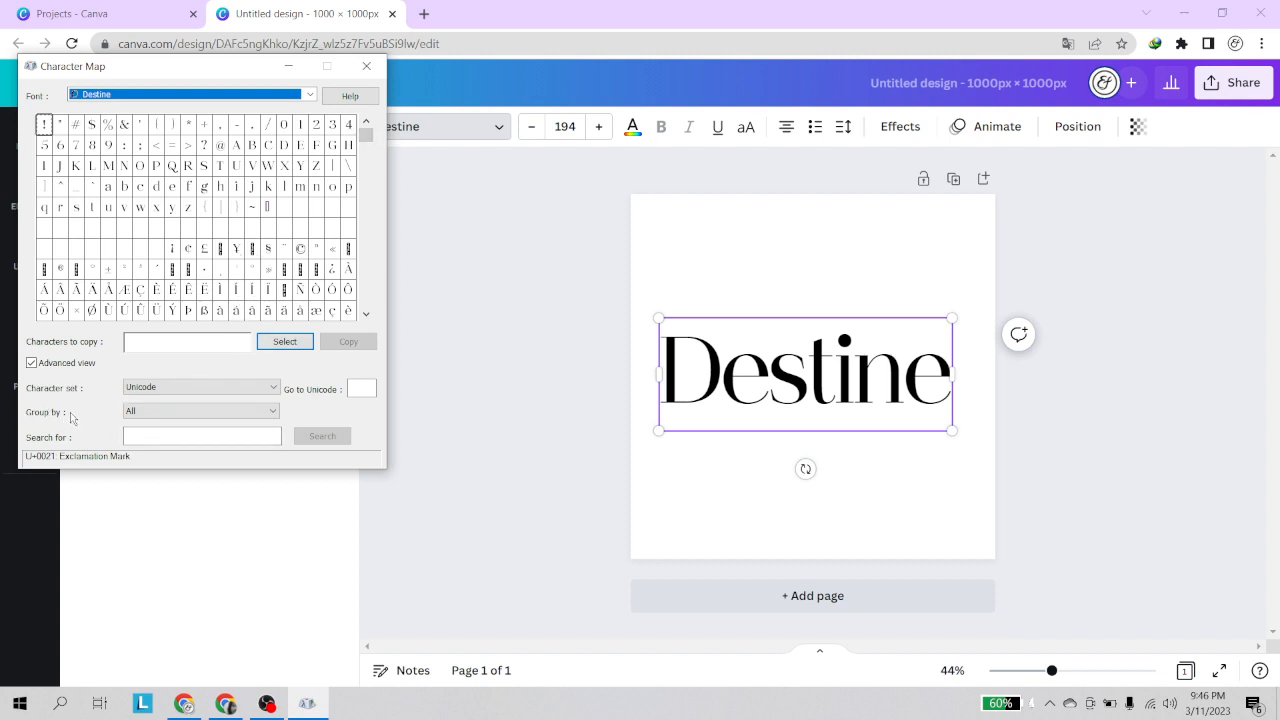
Step: Group the Destine characters by Unicode Subrange and show the Private Use Characters
left_click(168, 416)
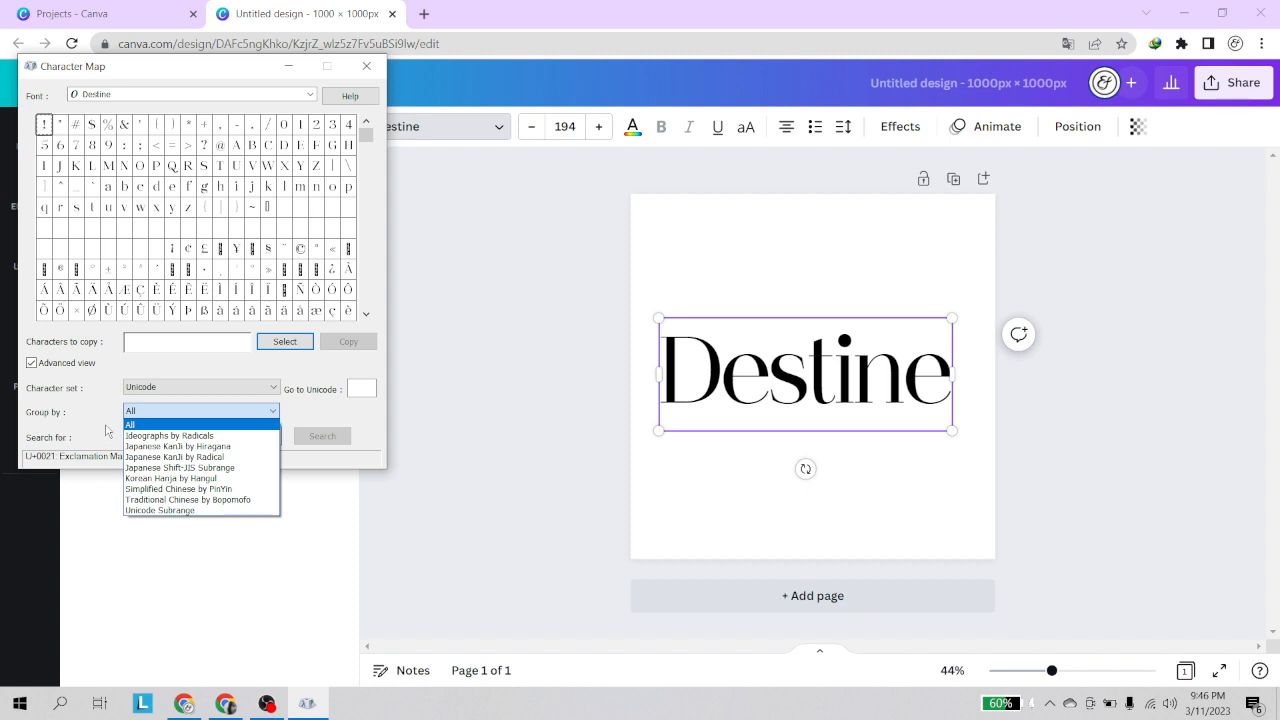
left_click(182, 514)
scroll(477, 155, "down", 3)
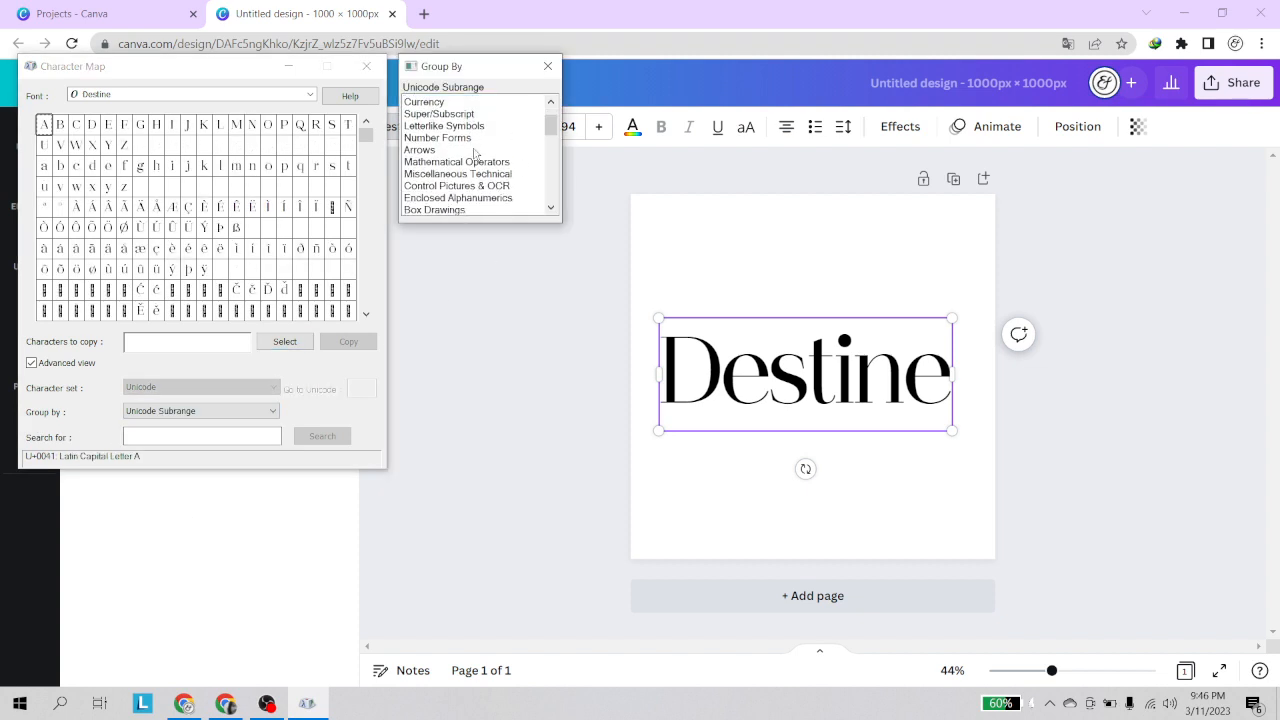
scroll(477, 155, "down", 10)
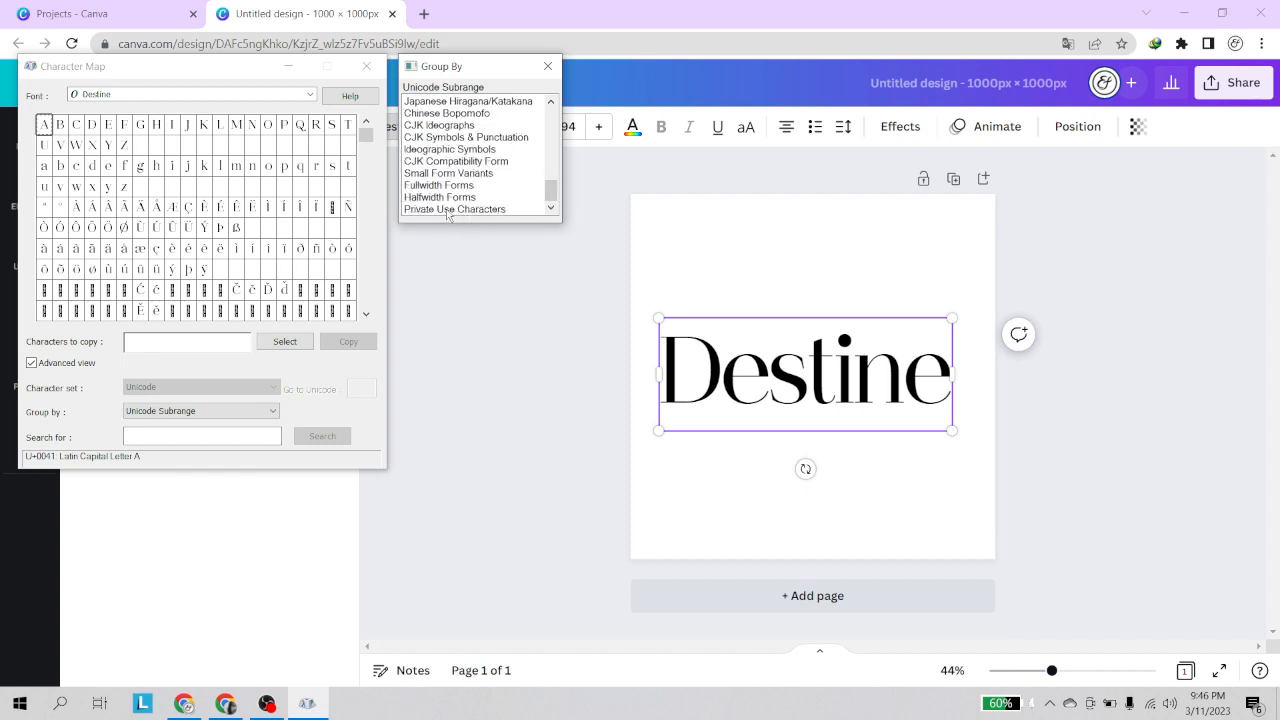
left_click(452, 209)
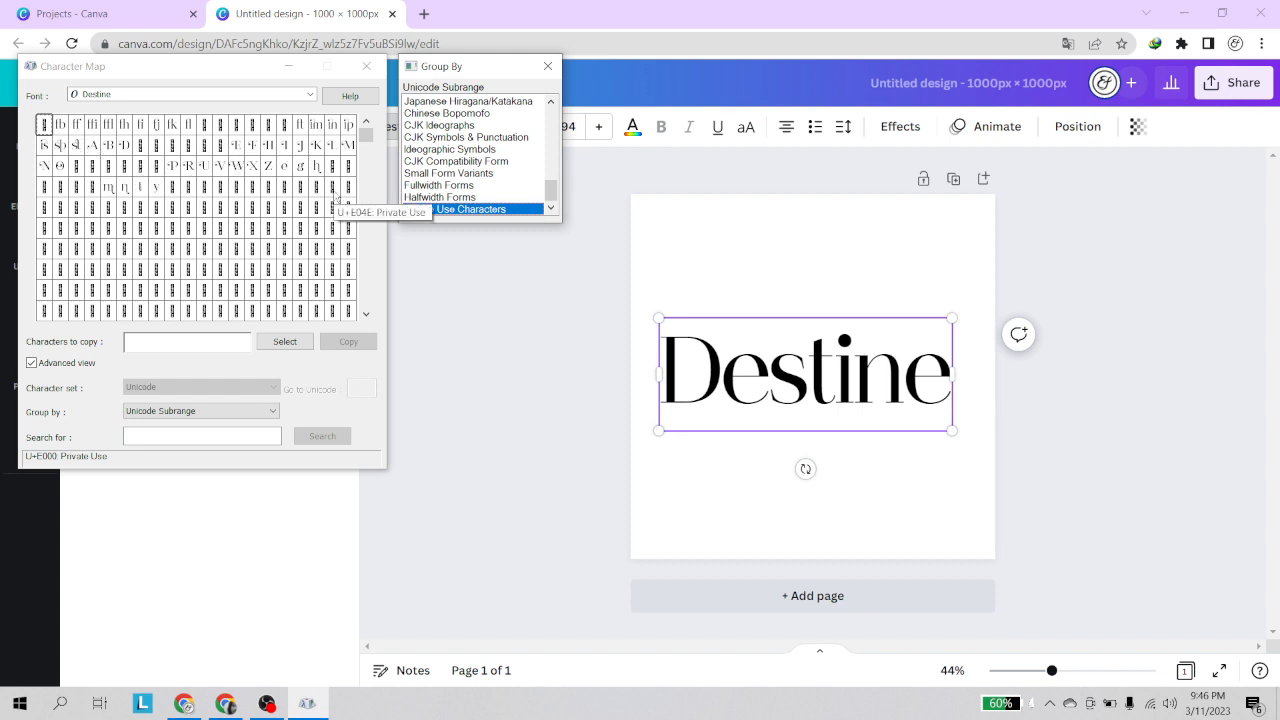
Step: Preview several Destine private use glyphs in Character Map and copy the "st" ligature
left_click(123, 148)
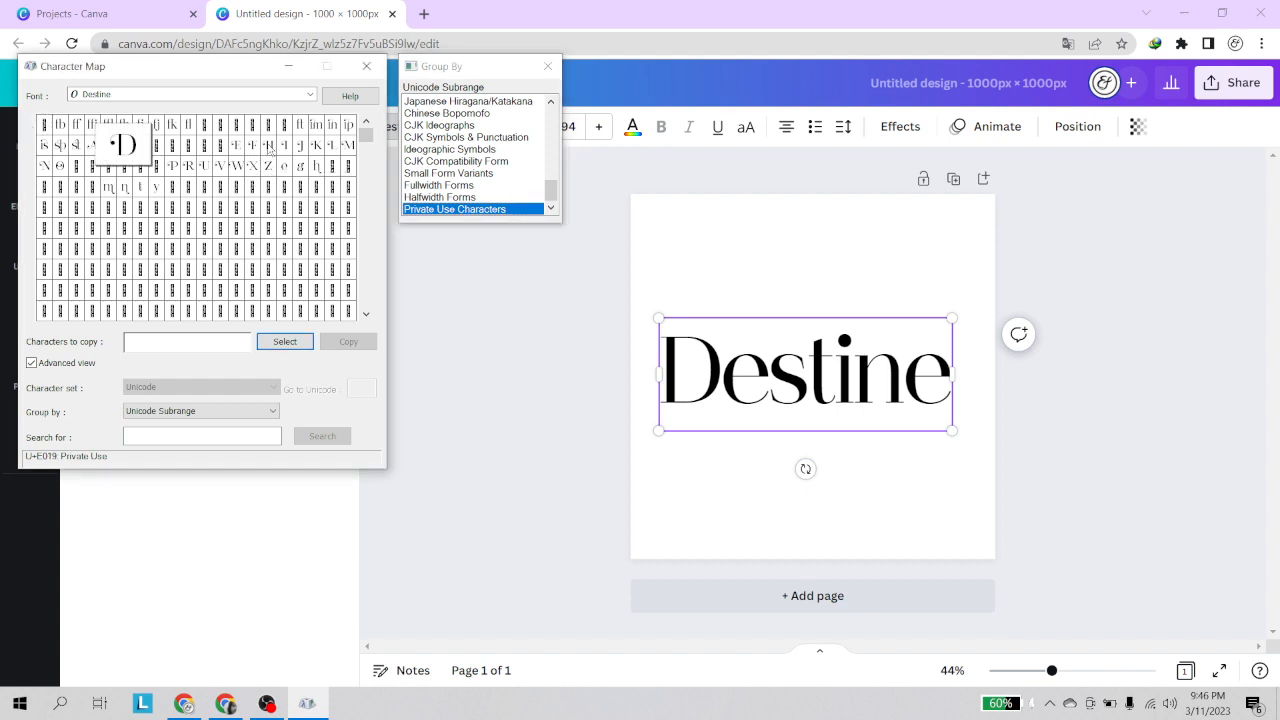
left_click(61, 147)
left_click(90, 146)
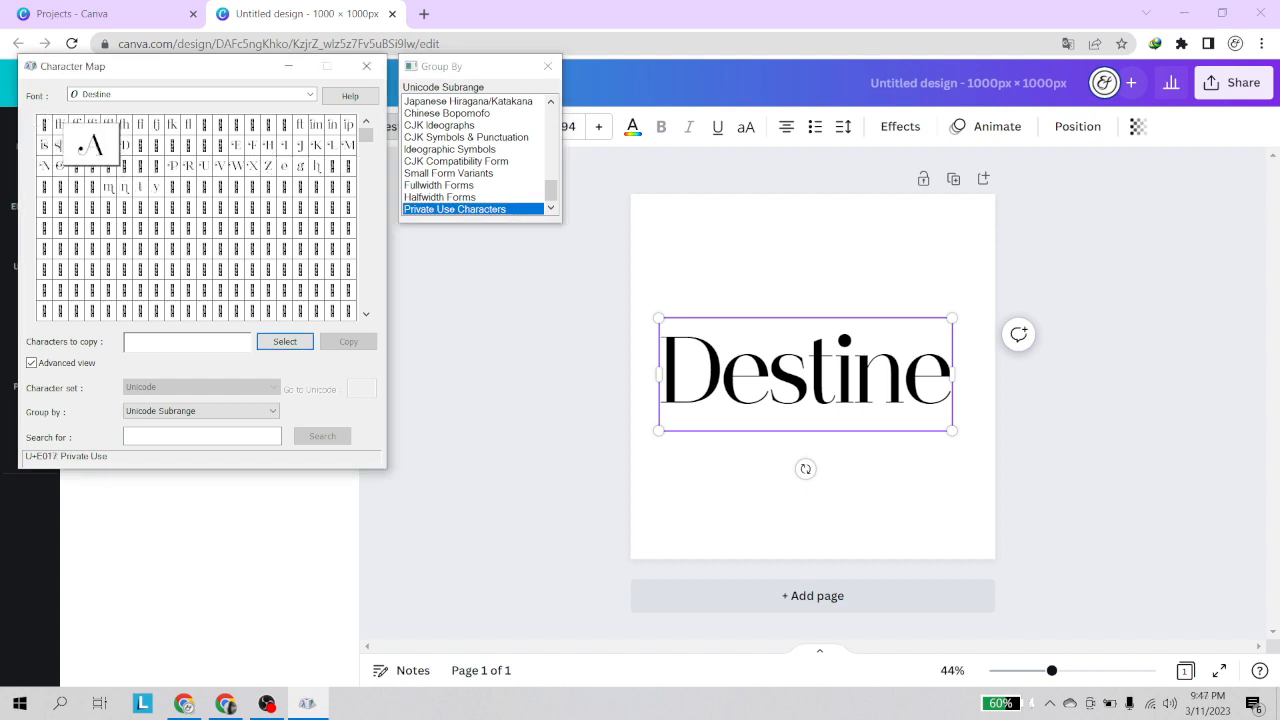
left_click(137, 149)
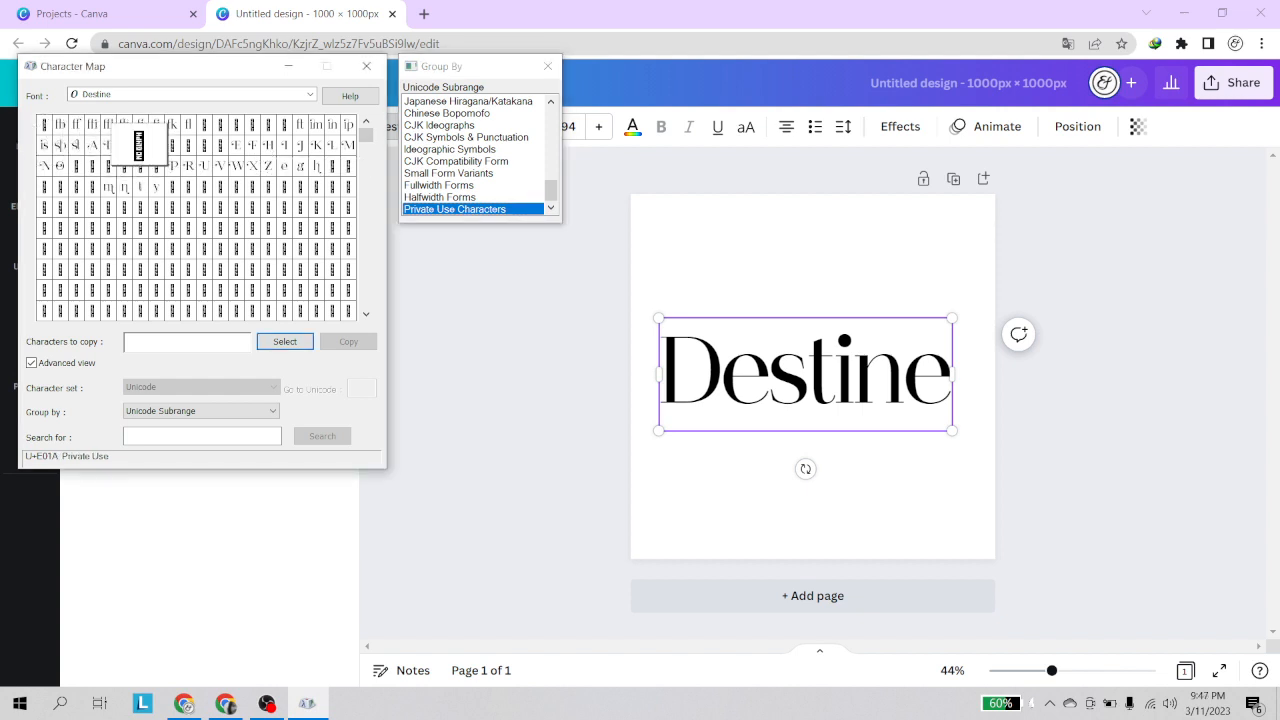
left_click(75, 149)
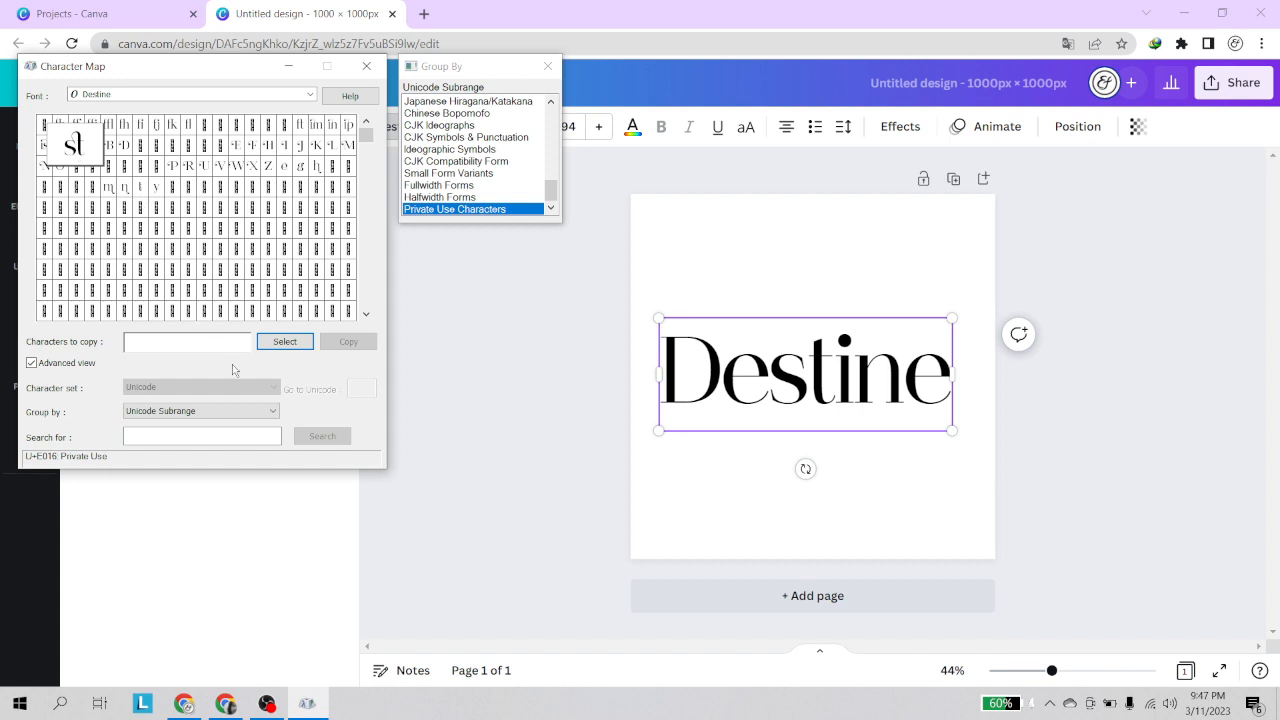
left_click(282, 342)
left_click(348, 341)
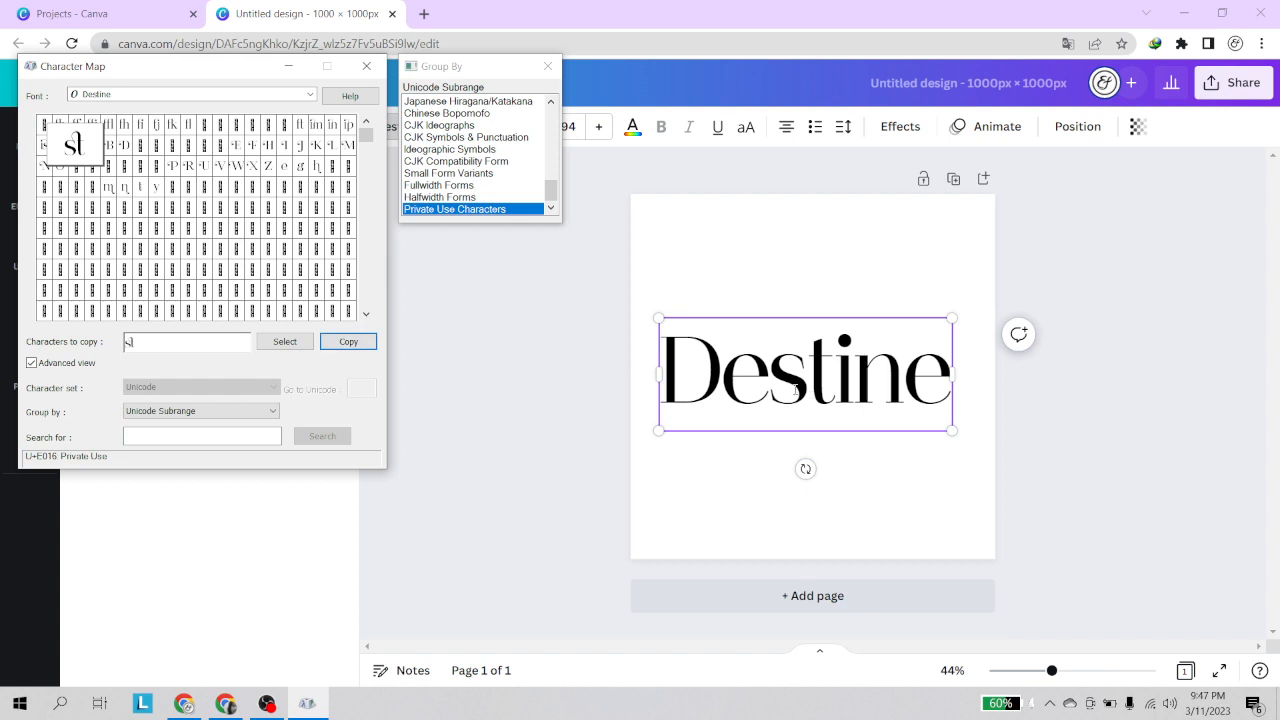
Step: Switch to the Canva design and replace the letters "st" in the word Destine with the copied ligature glyph
left_click(686, 390)
key("BackSpace")
key("BackSpace")
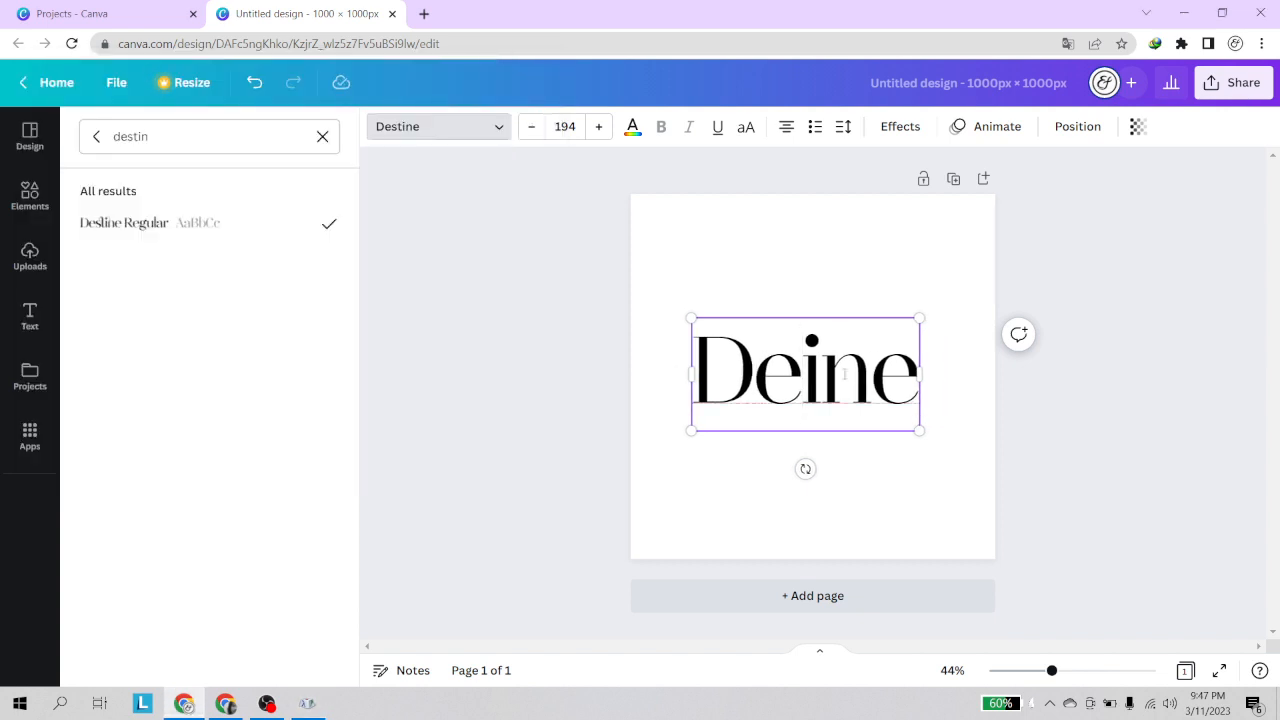
key("ctrl+v")
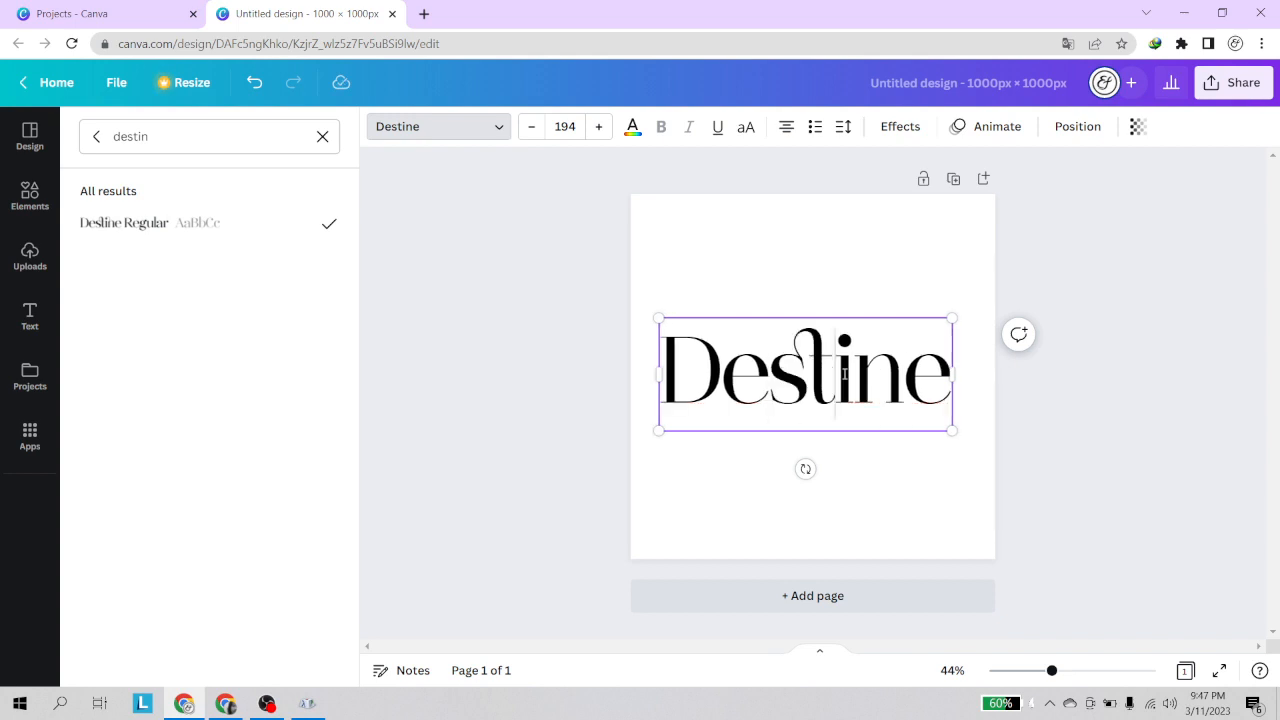
Step: Replace the letters "in" in the word with the "in" ligature glyph copied alone from Character Map
left_click(901, 374)
key("BackSpace")
key("BackSpace")
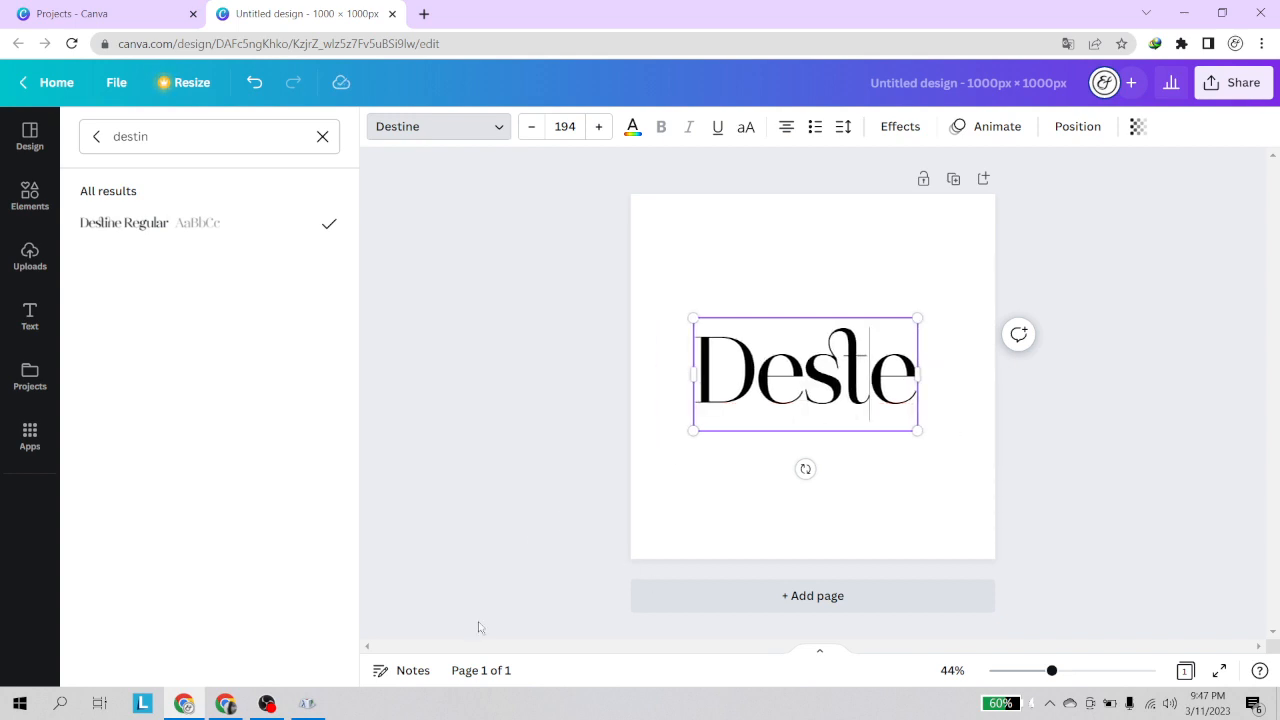
left_click(309, 704)
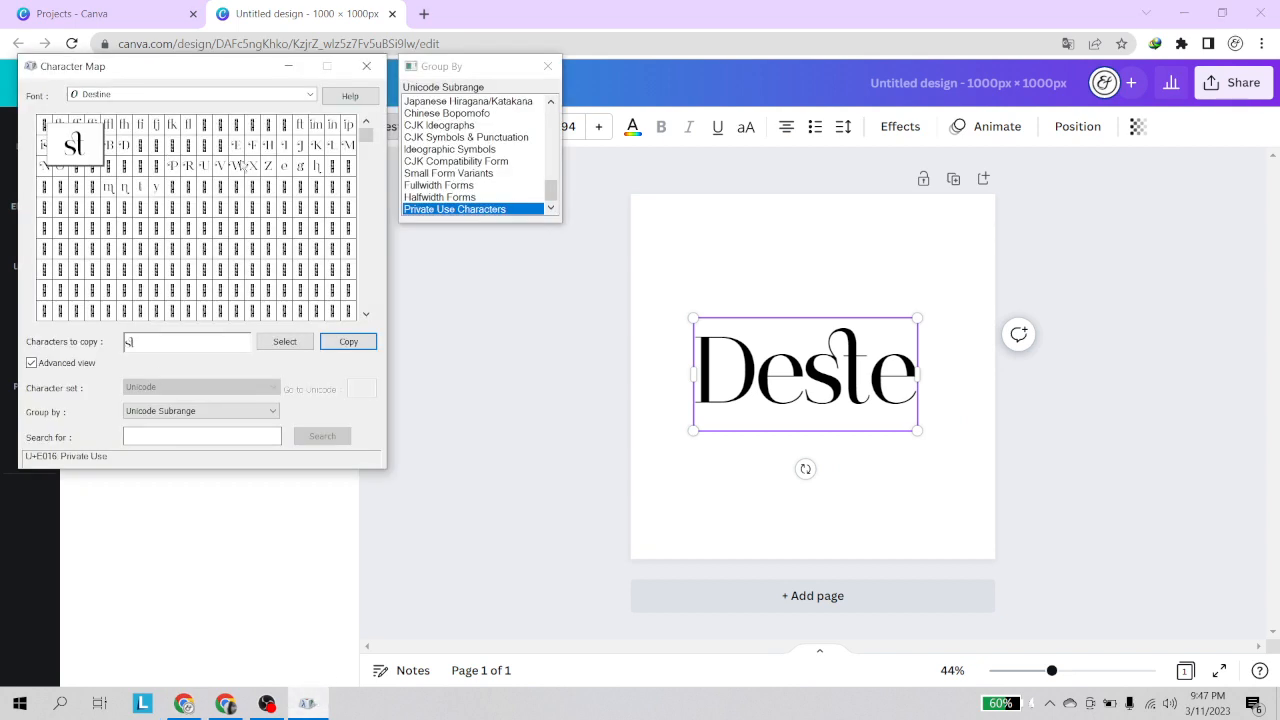
left_click(331, 126)
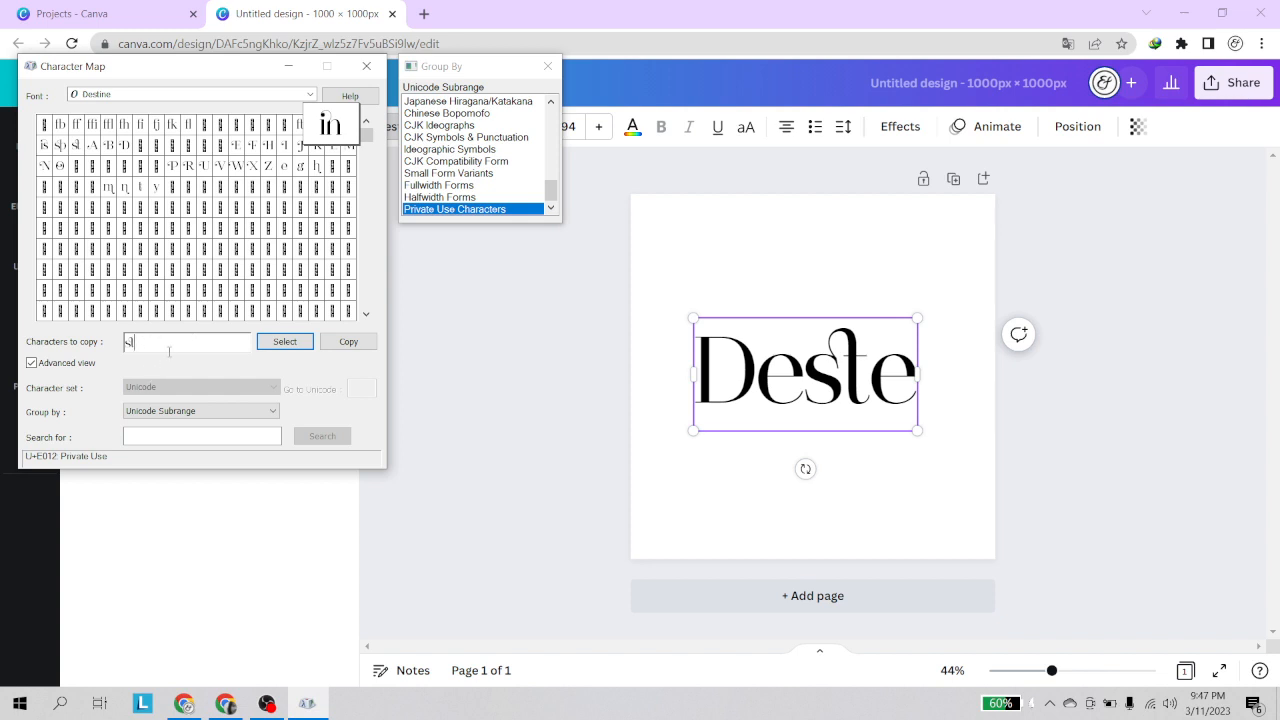
key("BackSpace")
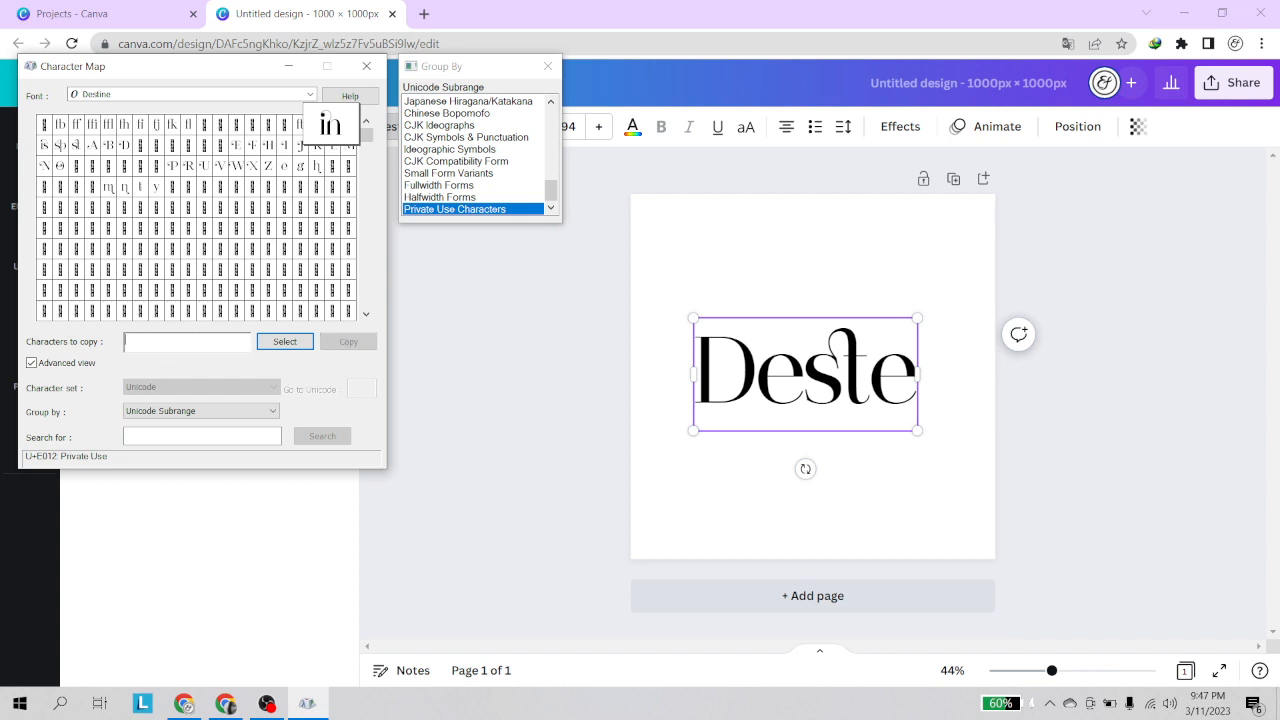
left_click(285, 341)
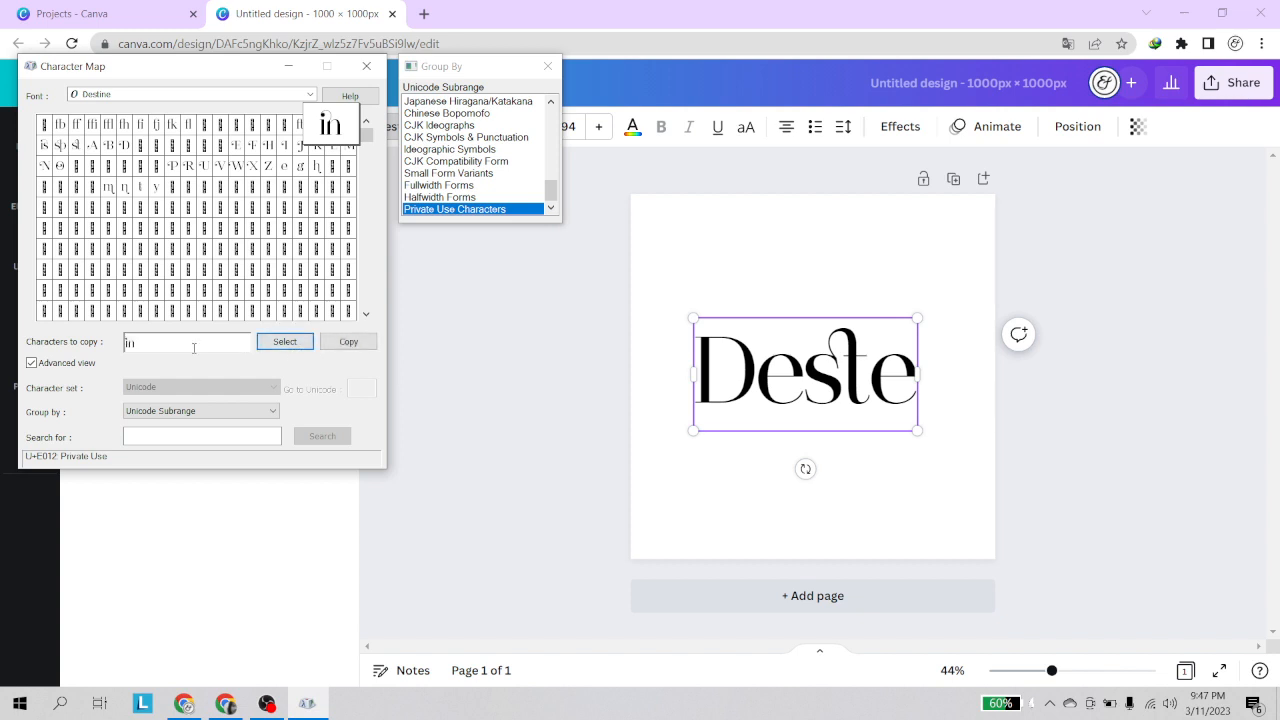
left_click(348, 342)
left_click(872, 372)
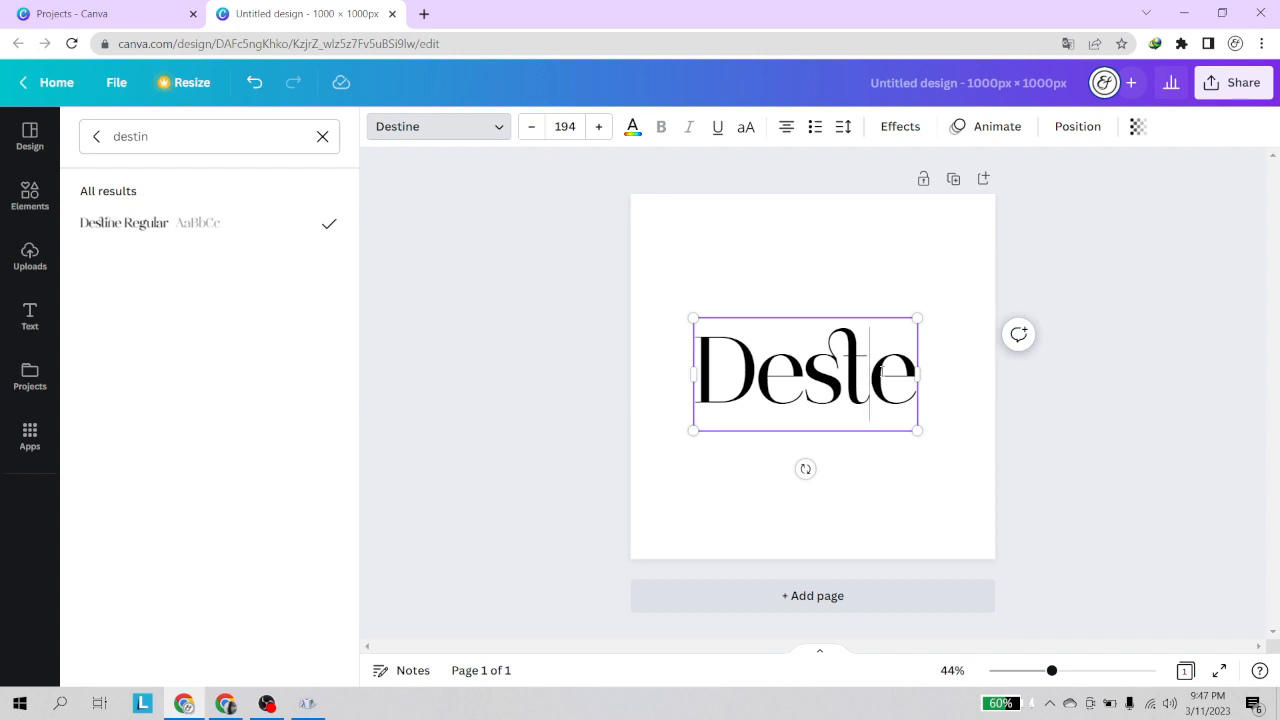
key("ctrl+v")
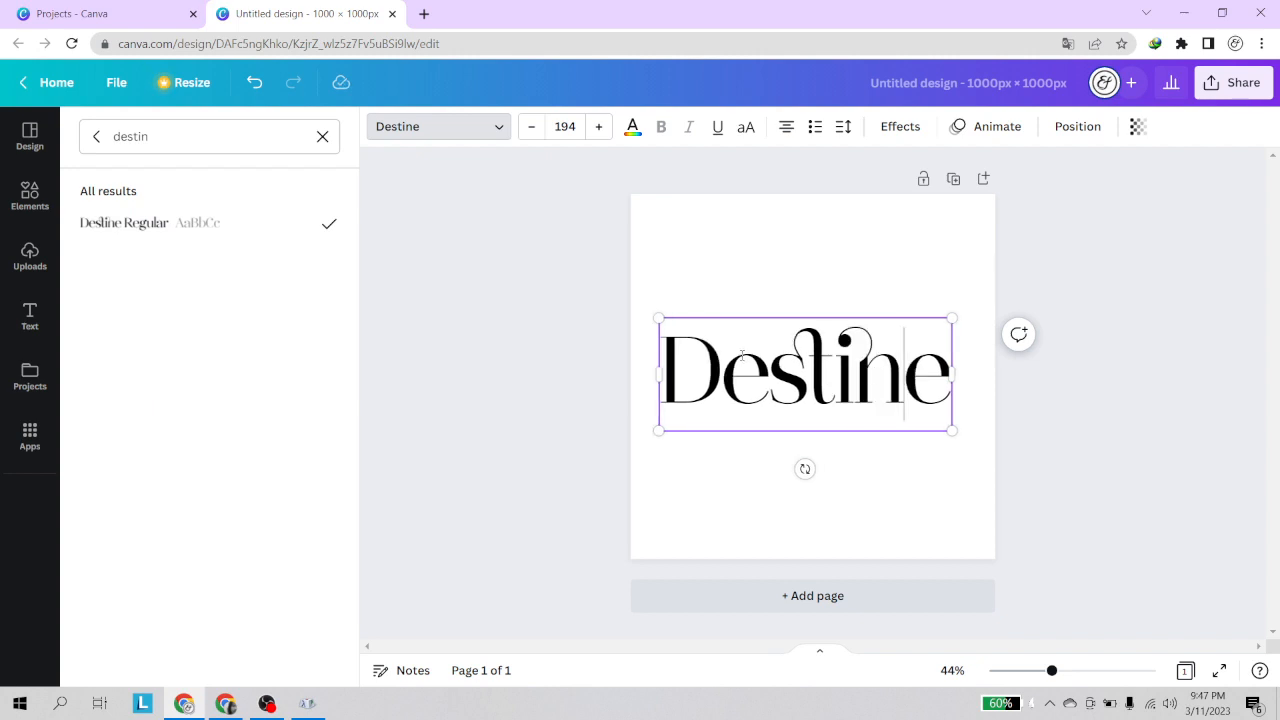
Step: Replace the initial D of the word with the decorative alternate D glyph copied alone from Character Map
left_click(725, 360)
key("BackSpace")
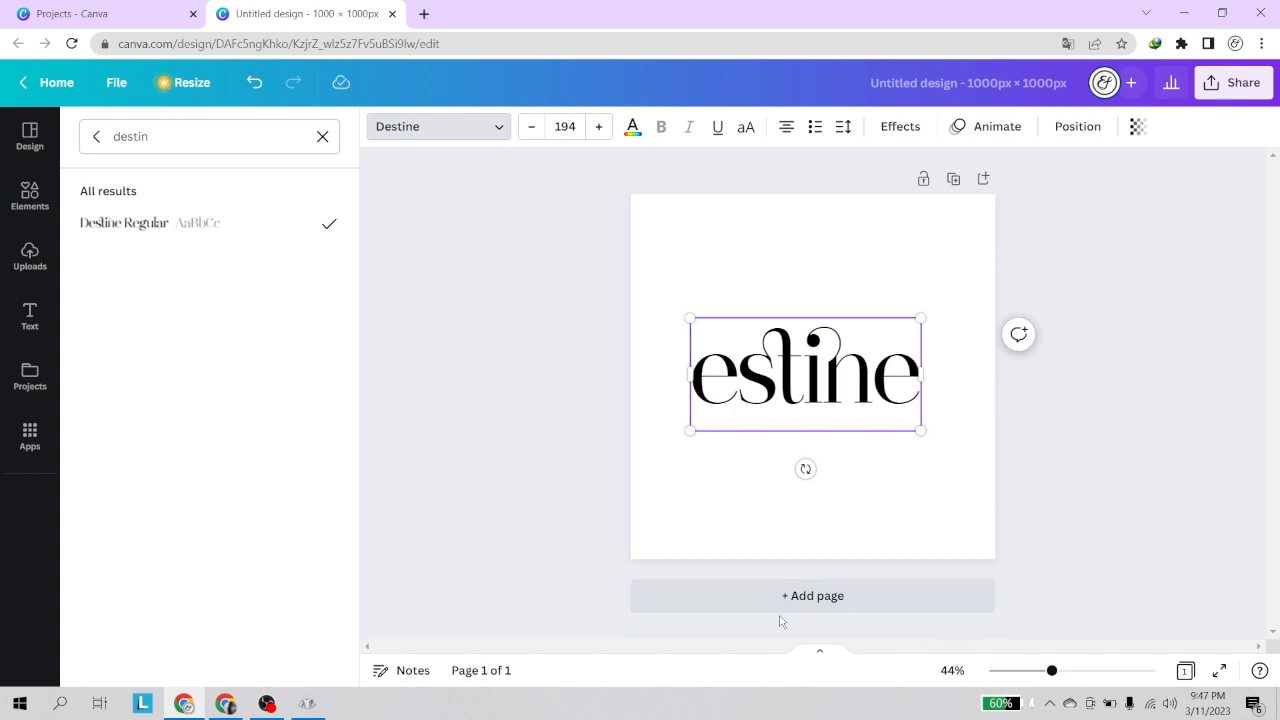
left_click(307, 703)
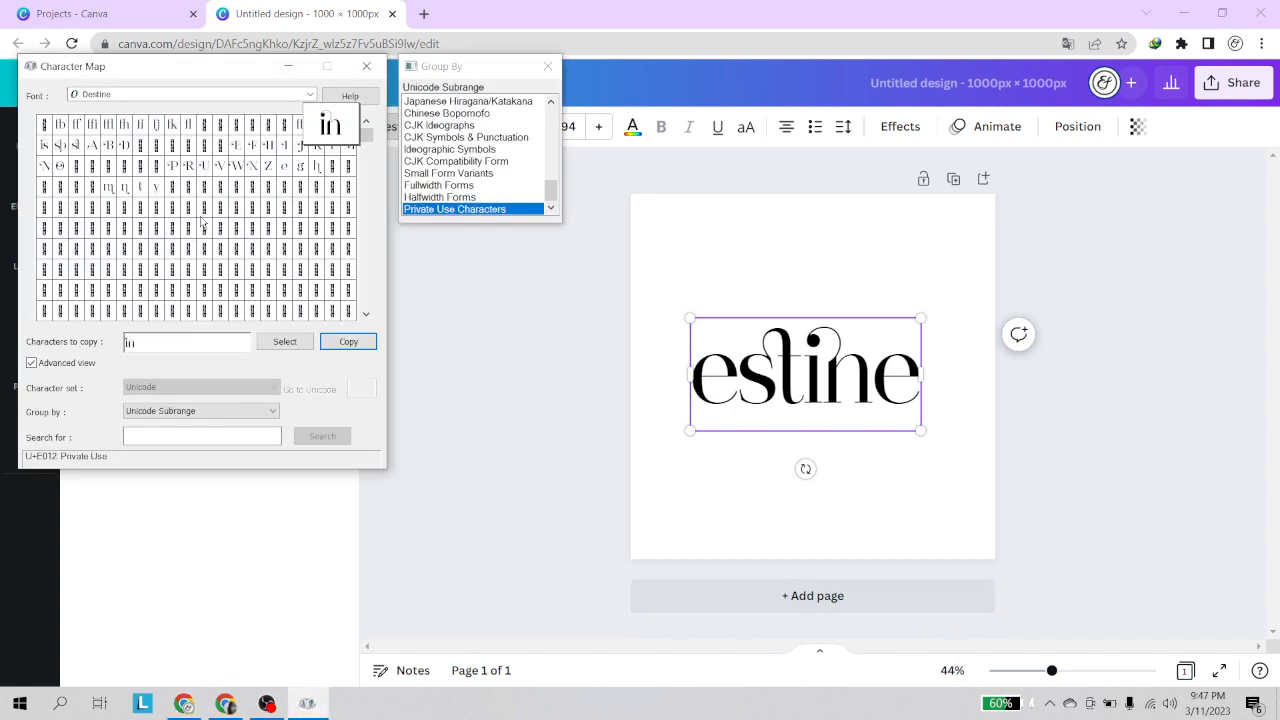
left_click(125, 145)
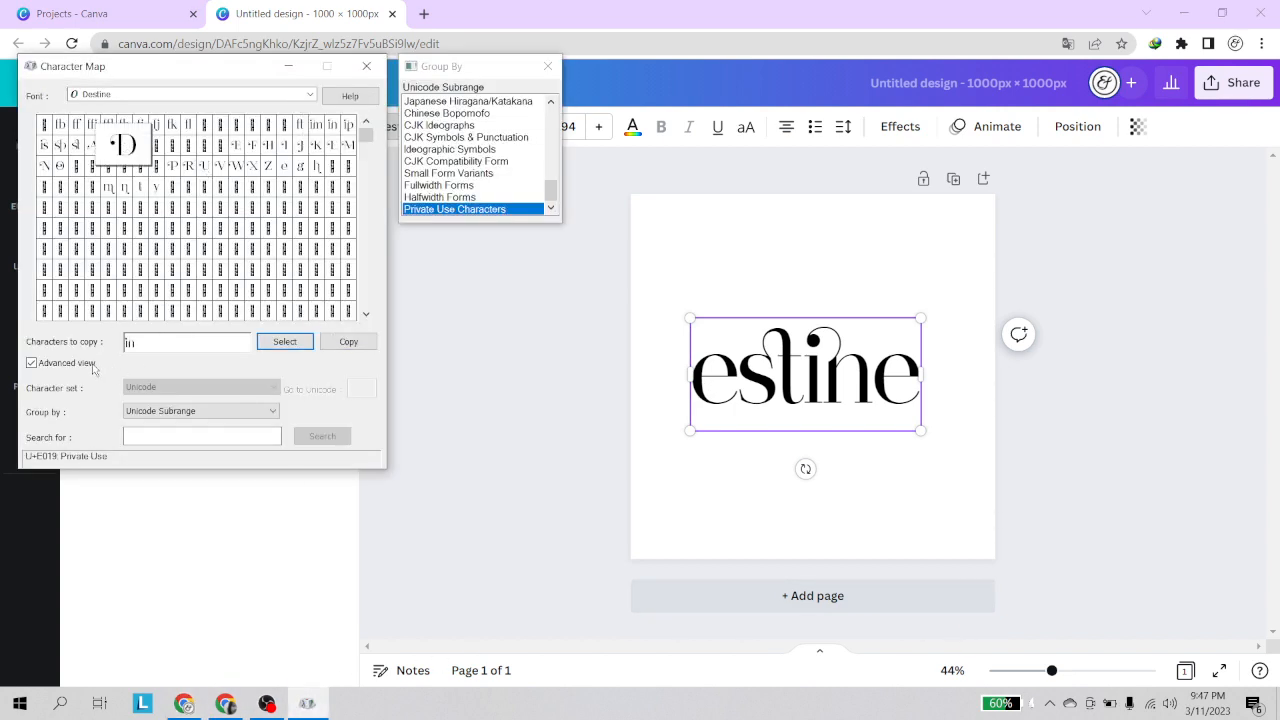
key("BackSpace")
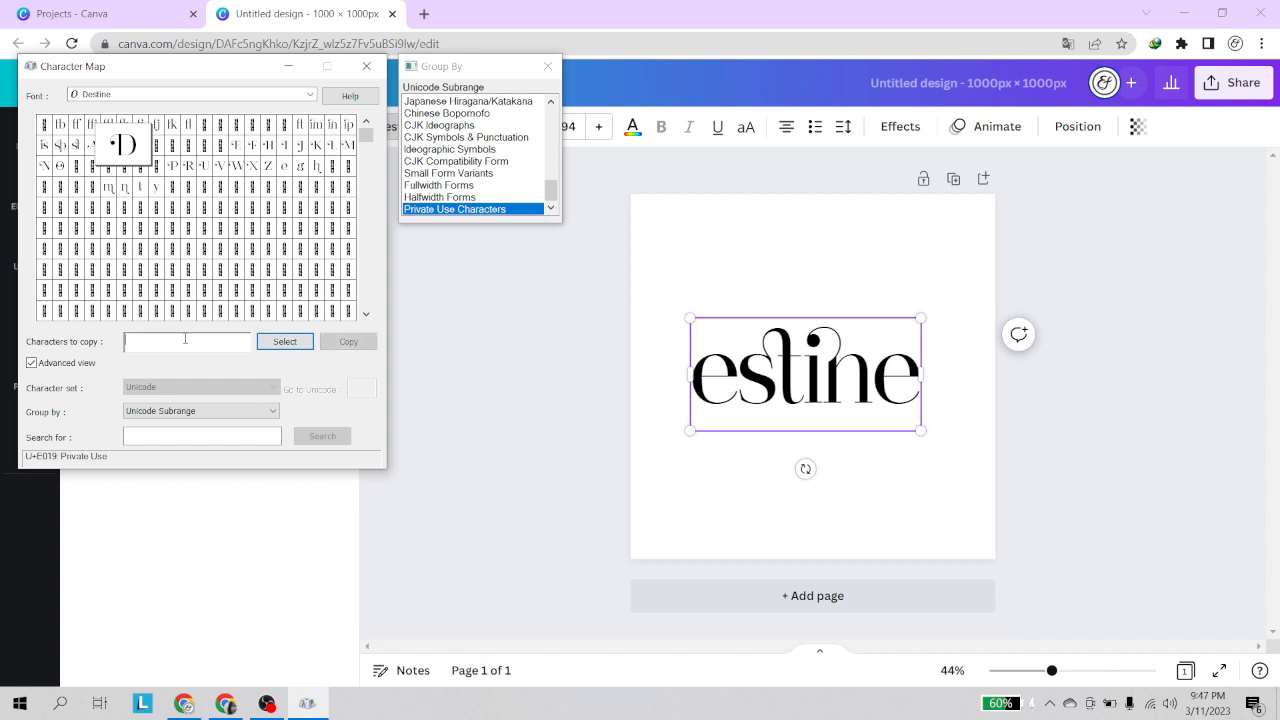
left_click(294, 344)
left_click(348, 341)
left_click(695, 373)
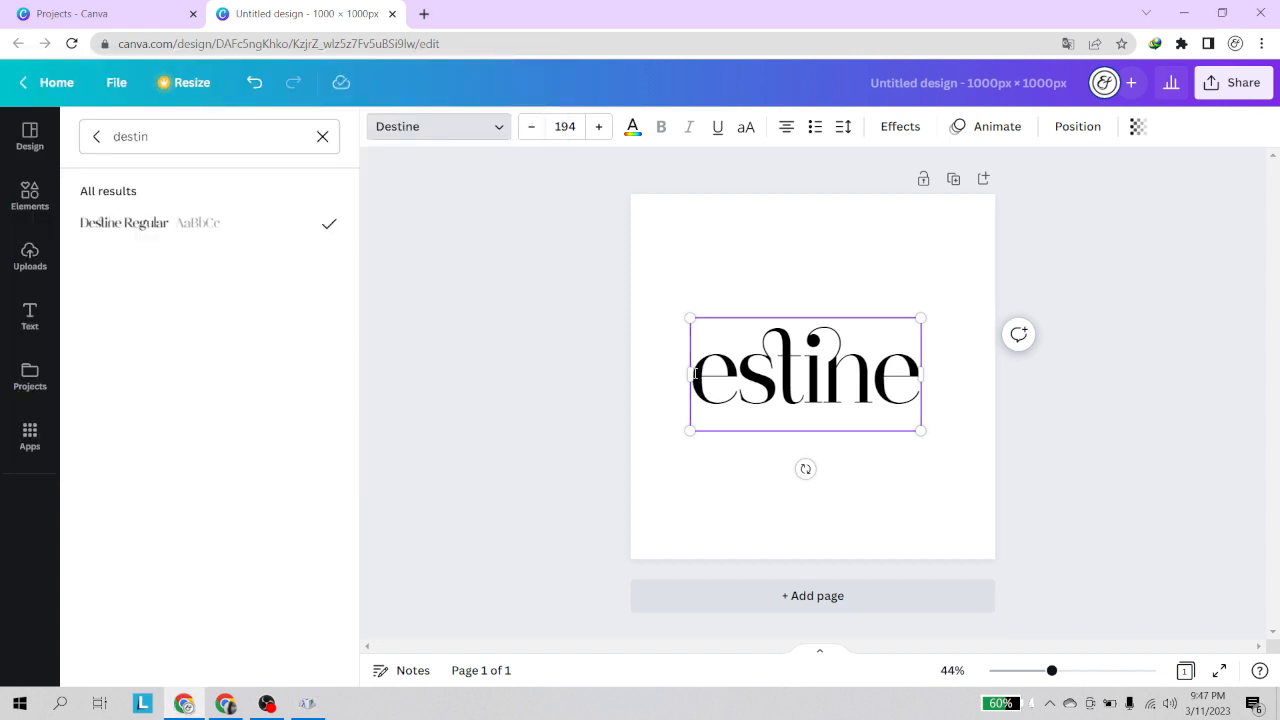
key("ctrl+v")
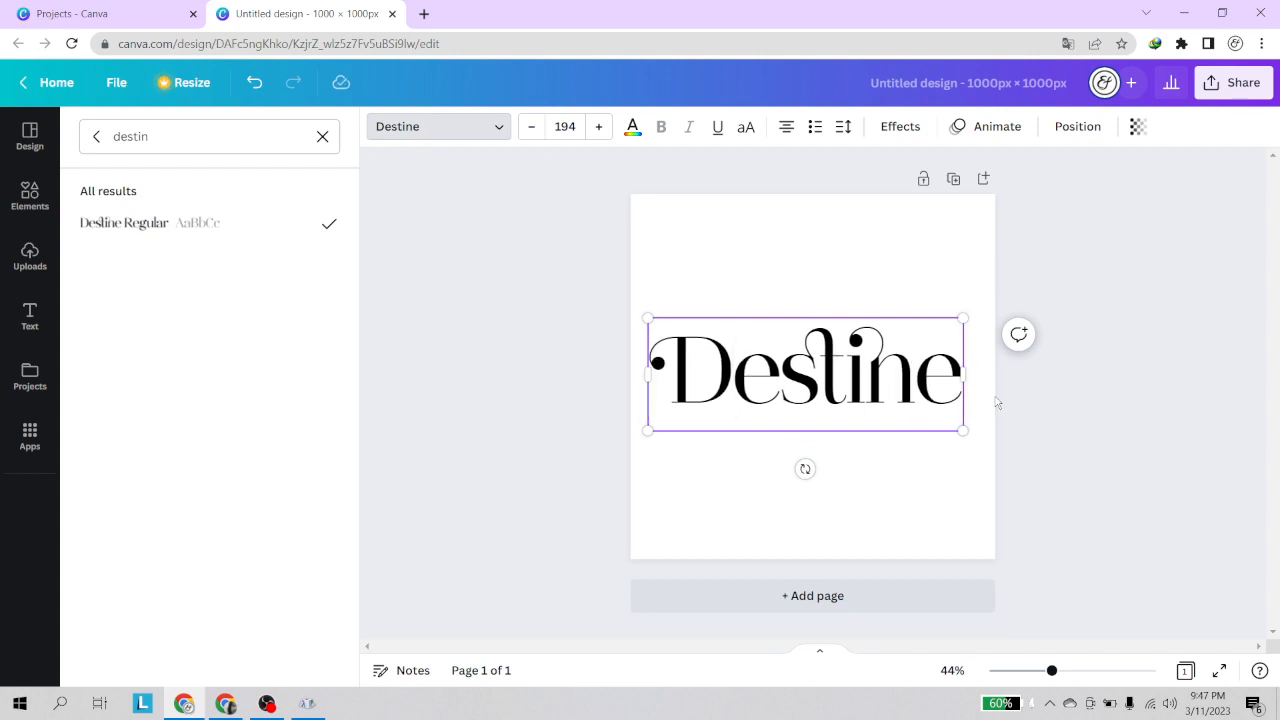
left_click_drag(942, 376, 636, 371)
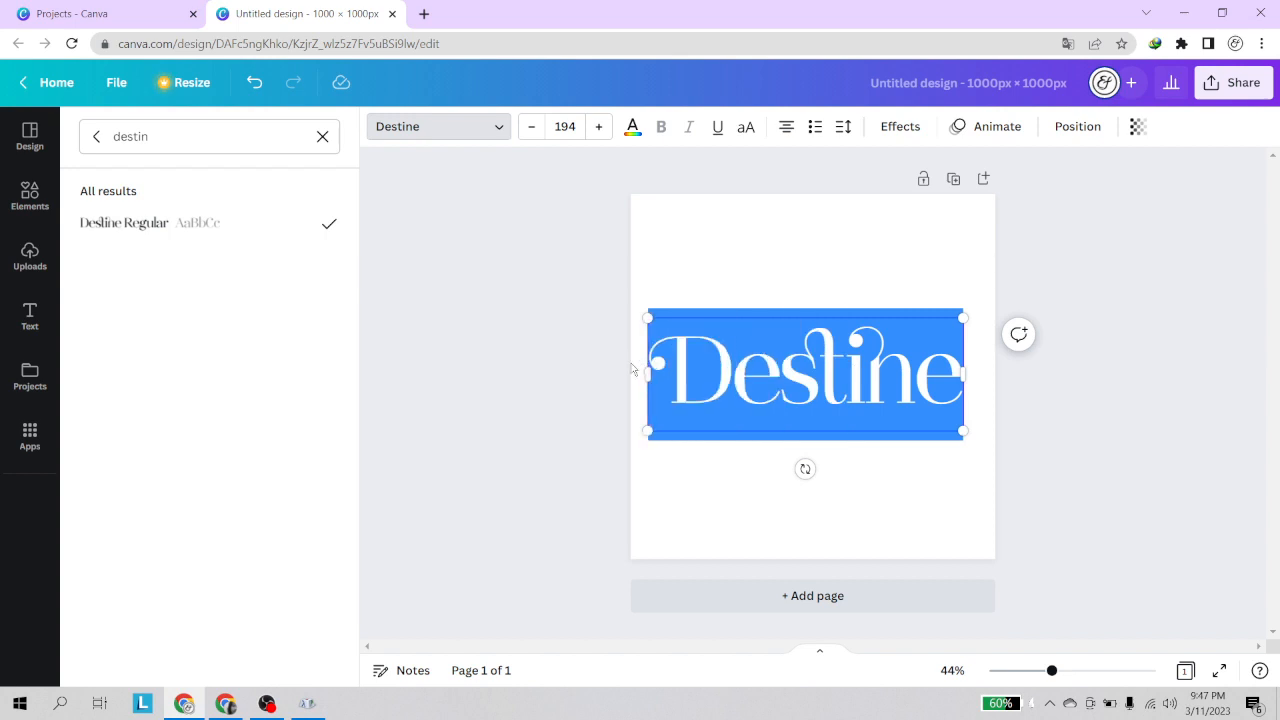
left_click(845, 383)
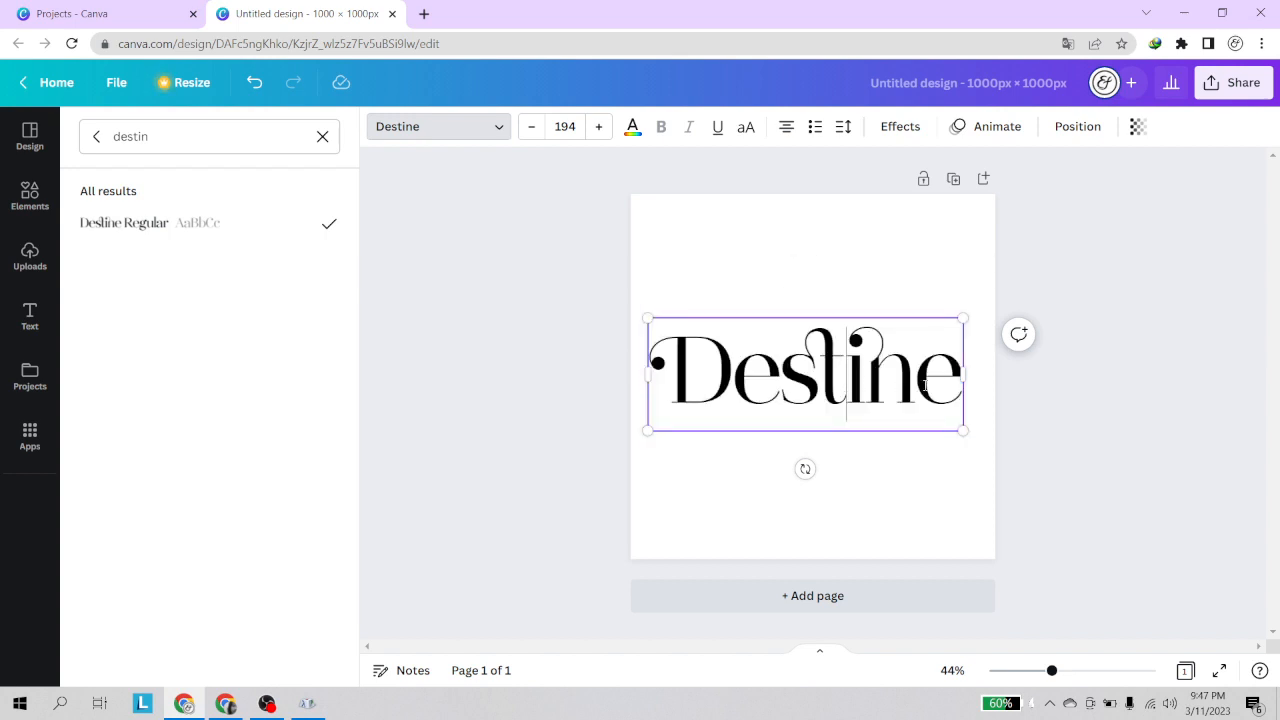
left_click_drag(960, 376, 675, 370)
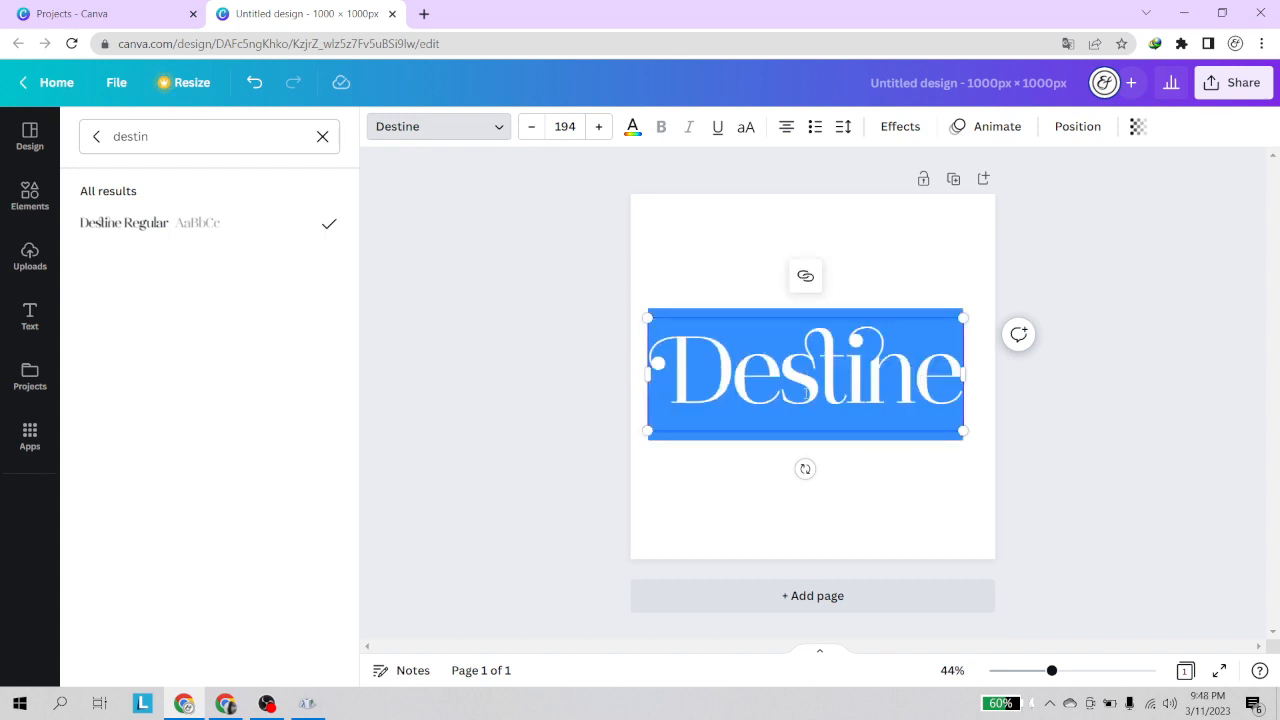
left_click(861, 385)
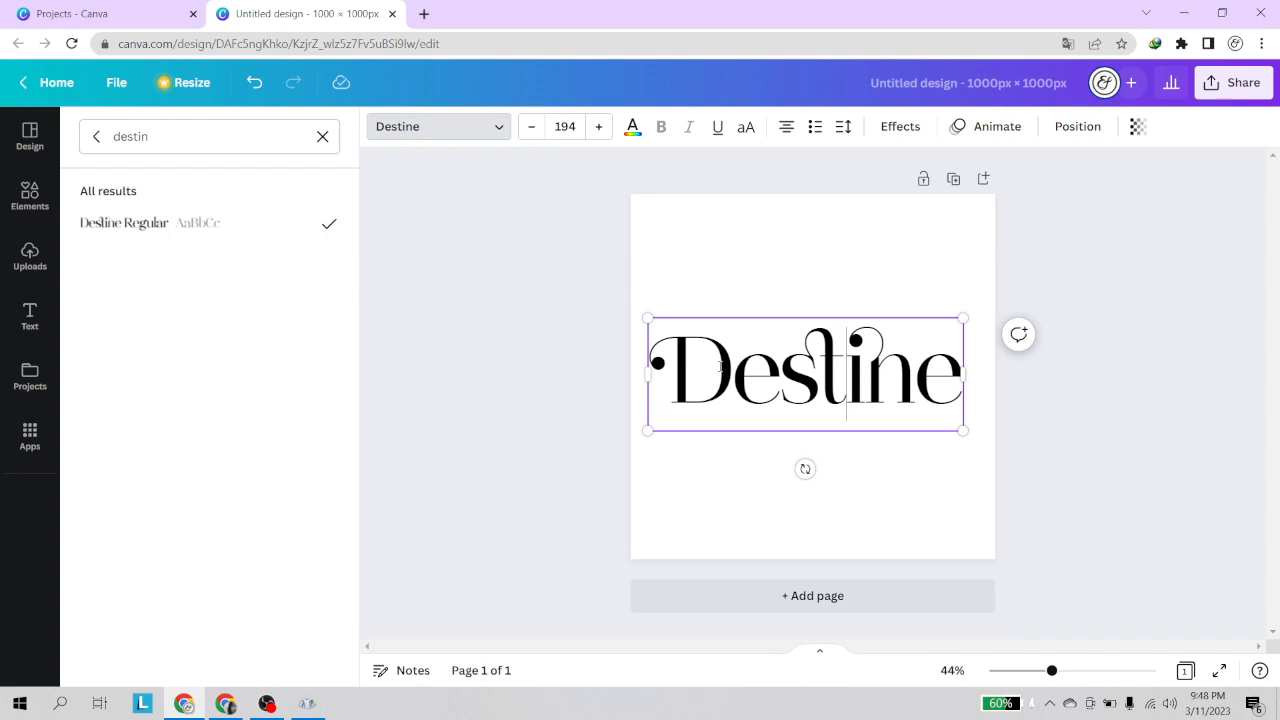